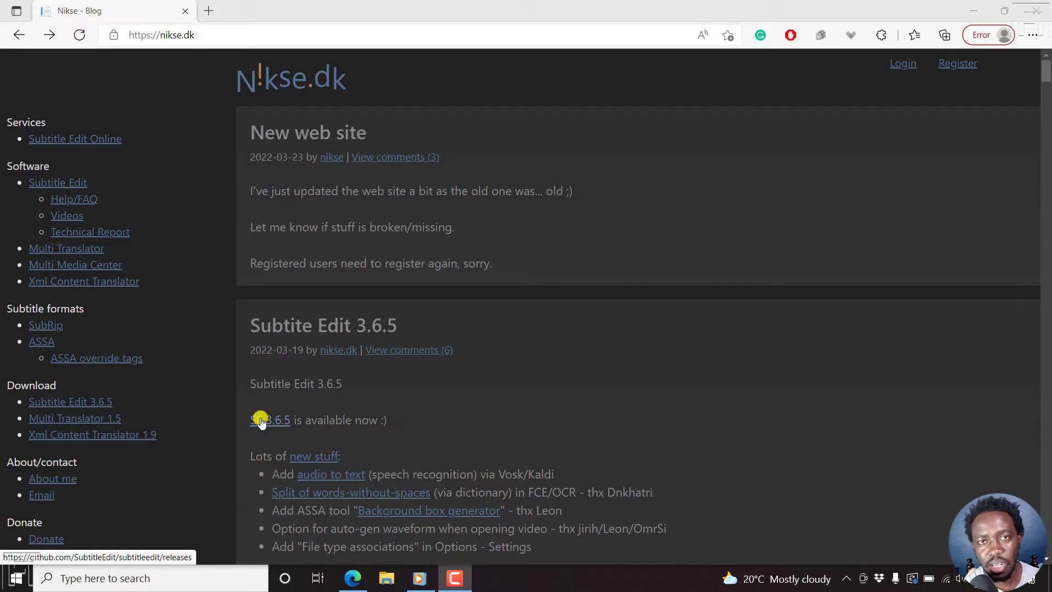
- Go to the Subtitle Edit 3.6.5 GitHub releases page and browse its notes and asset files
click(61, 403)
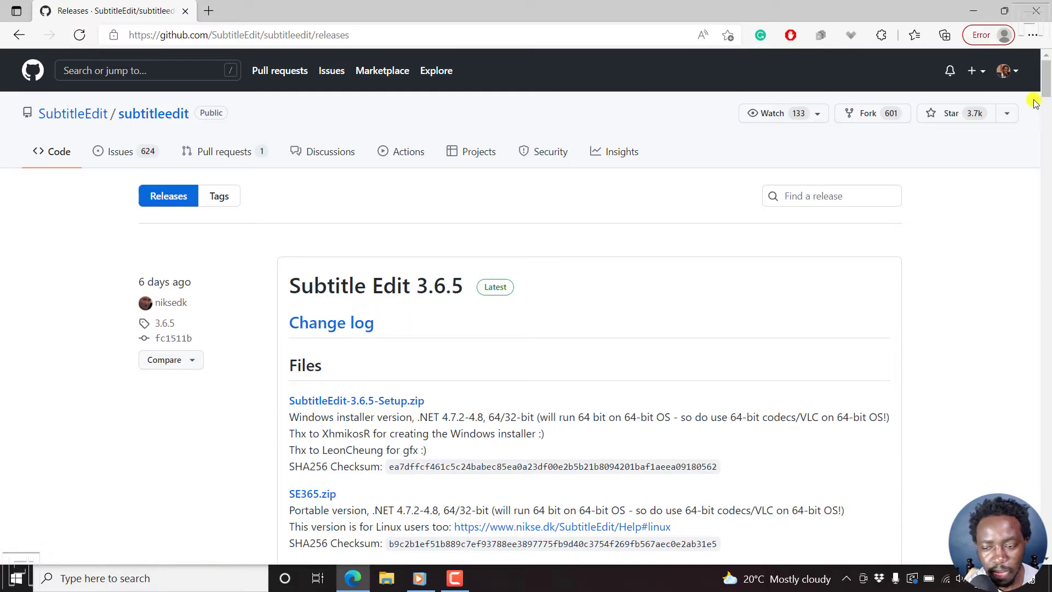
drag(1046, 83, 1046, 104)
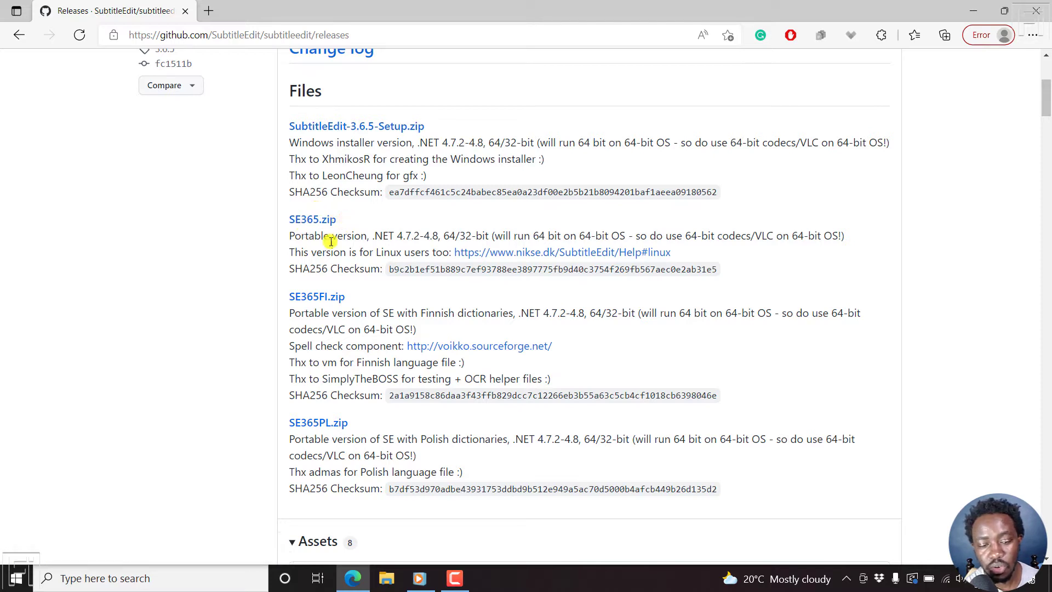
drag(326, 252, 436, 250)
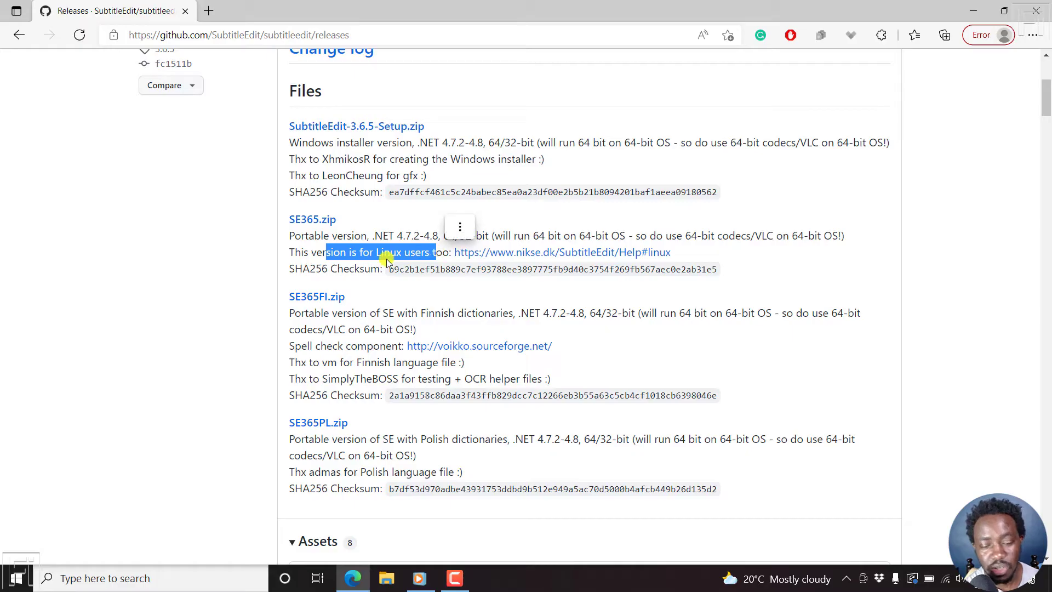
click(373, 247)
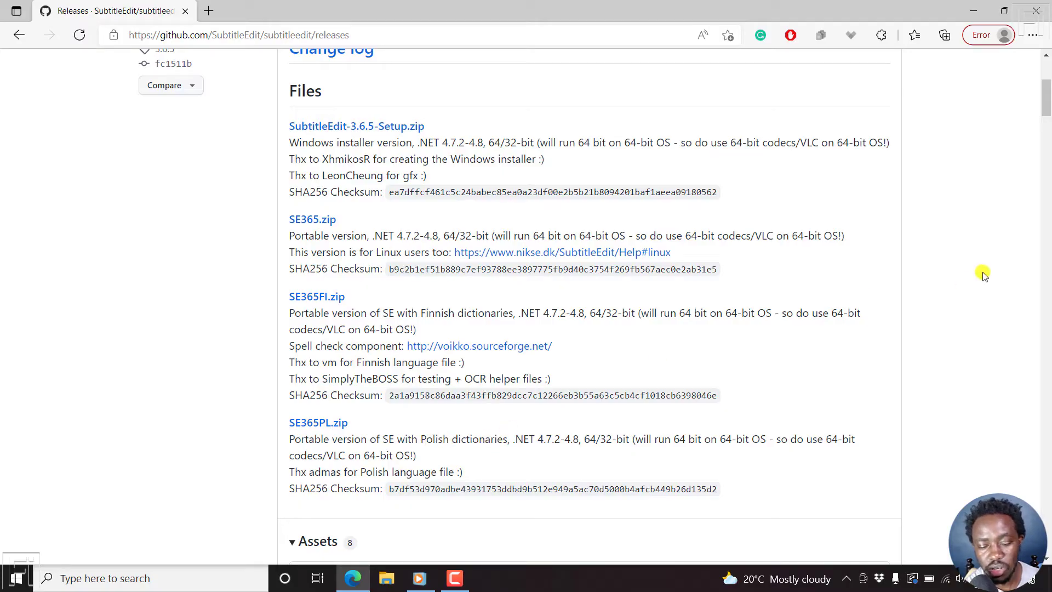
drag(1046, 94, 1047, 120)
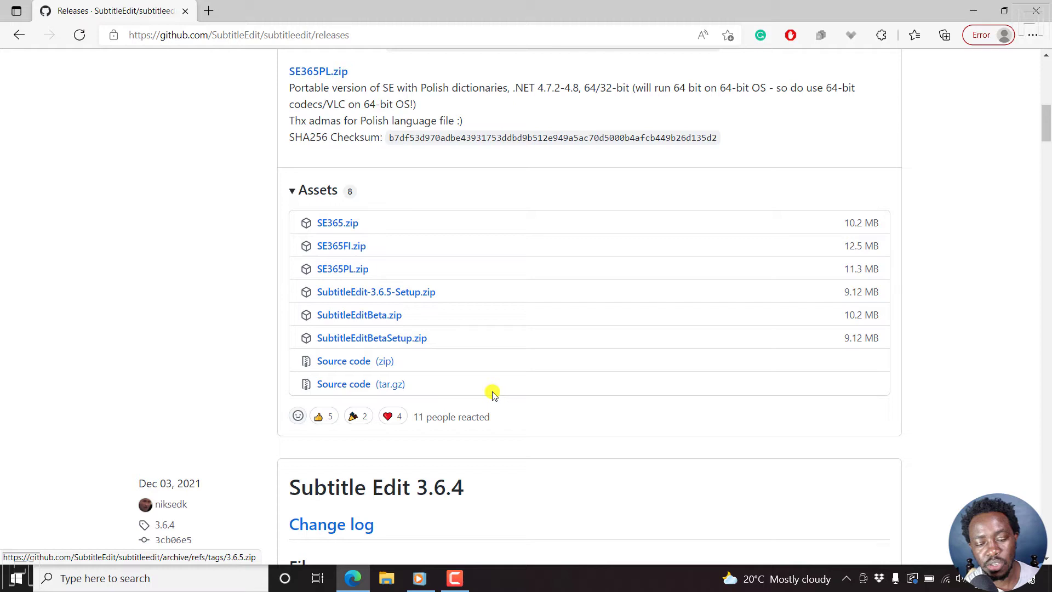
drag(1047, 136, 1046, 104)
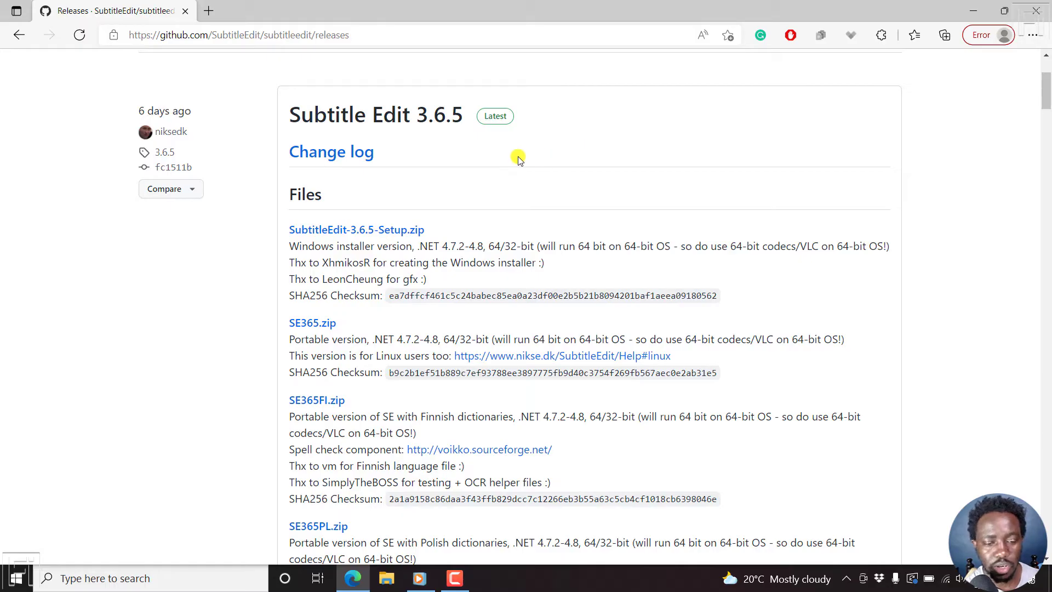
- Download the SubtitleEdit-3.6.5-Setup.zip installer archive (9.1 MB) in Edge
click(359, 231)
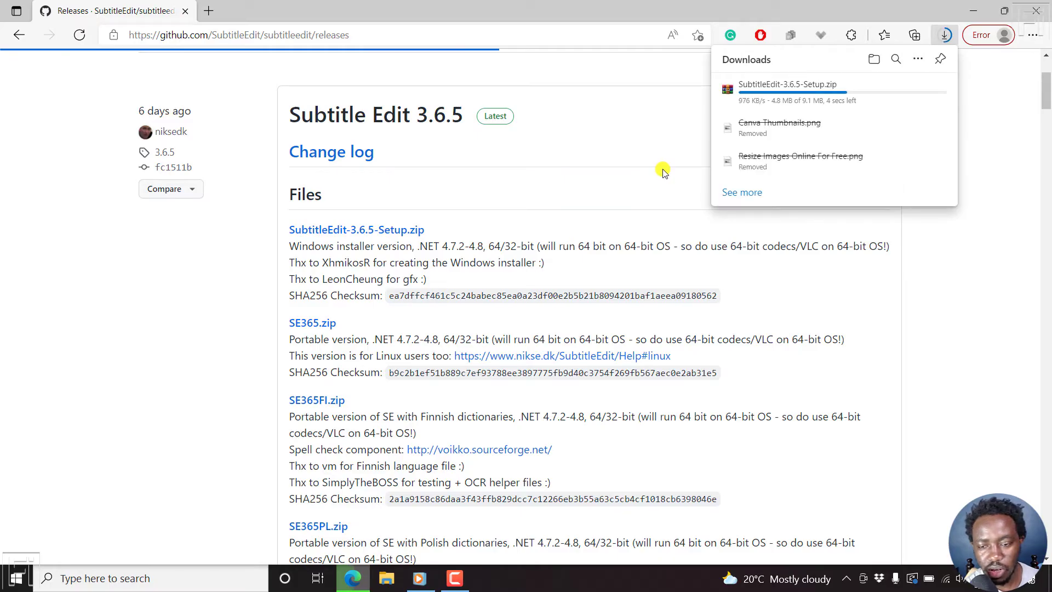
mouse_move(816, 113)
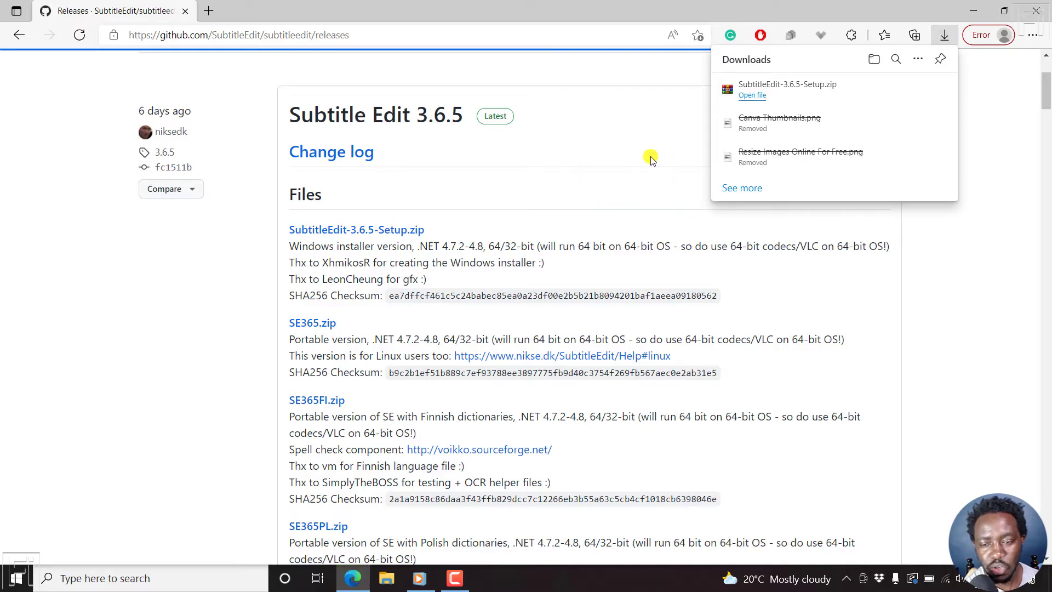
mouse_move(718, 101)
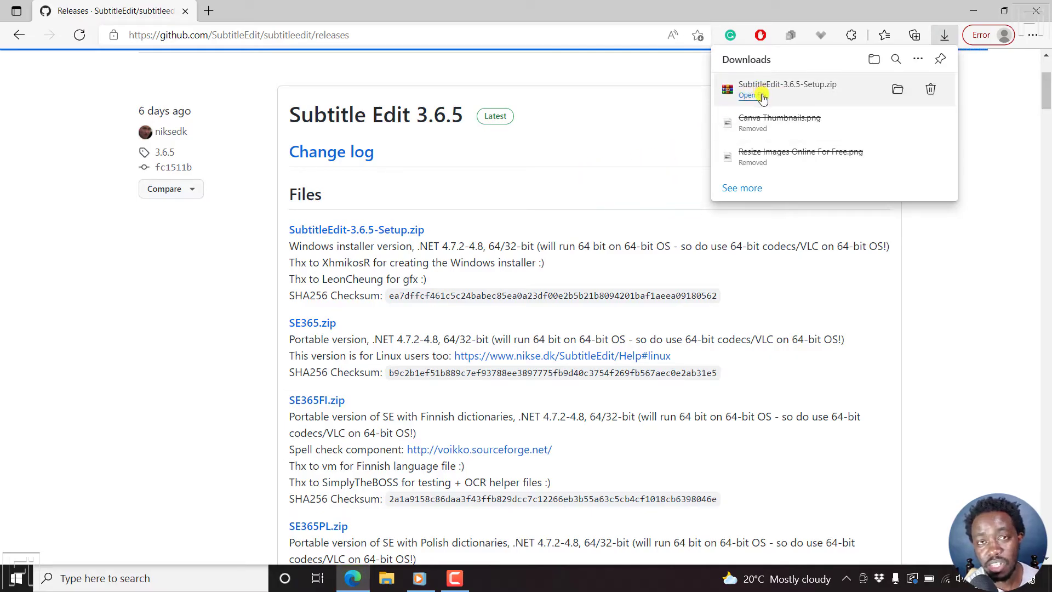
- Open the downloaded zip in WinRAR, minimize the other windows and dismiss the licence reminder
click(814, 88)
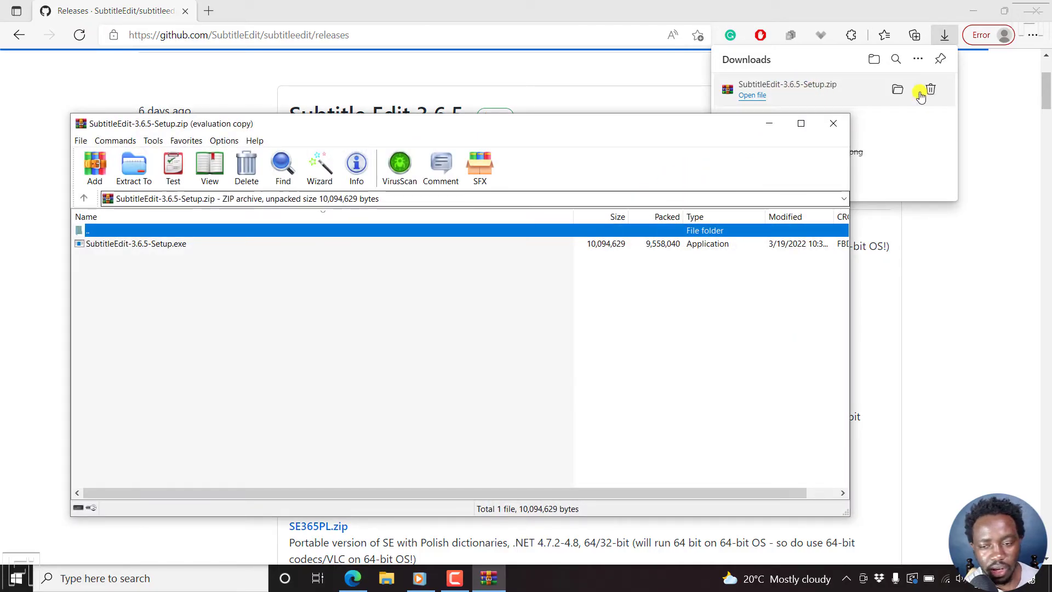
click(973, 10)
click(972, 11)
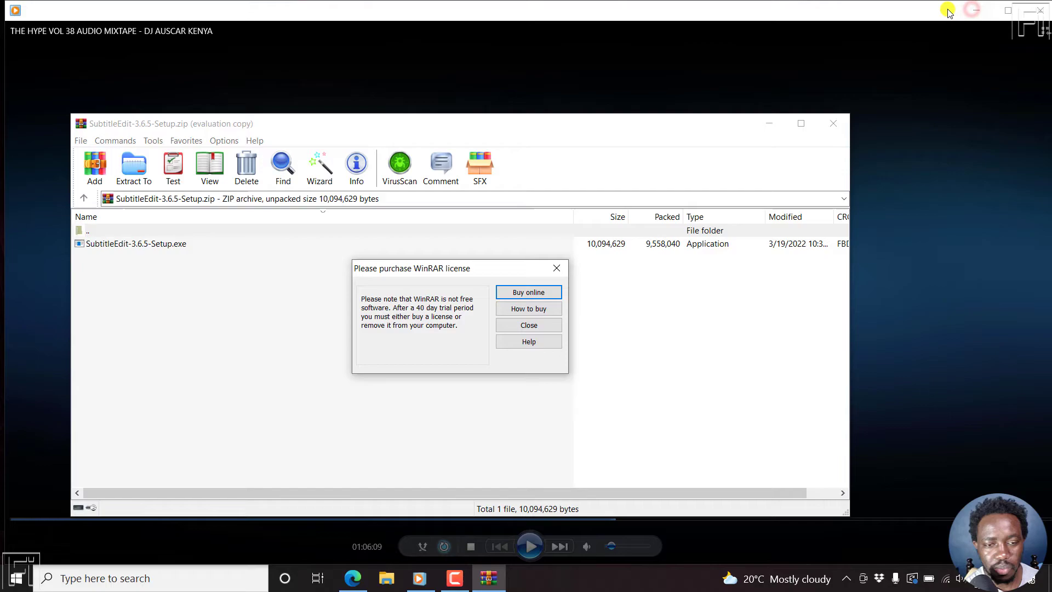
click(974, 10)
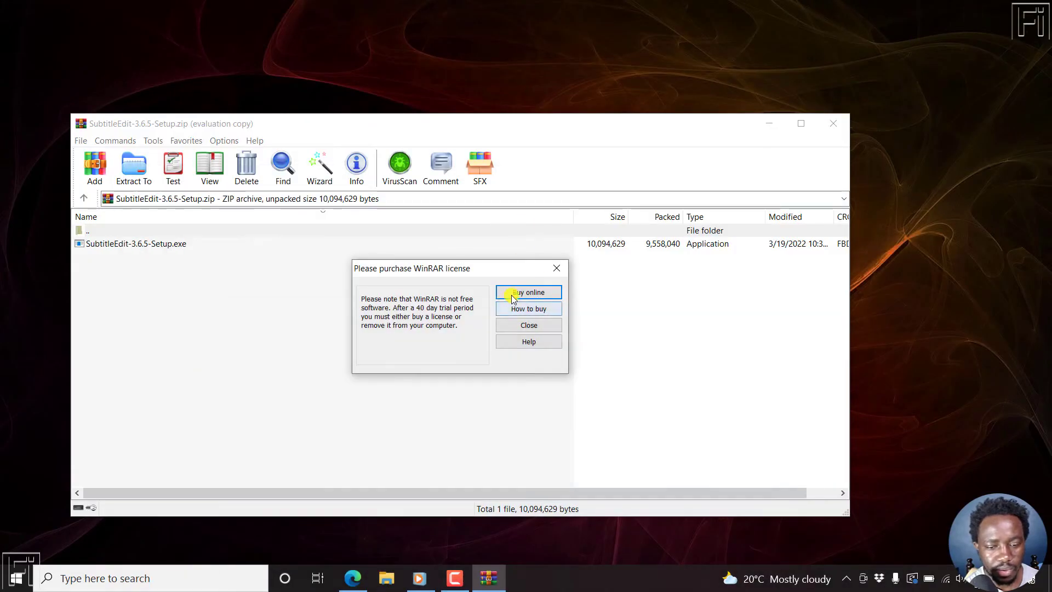
click(555, 269)
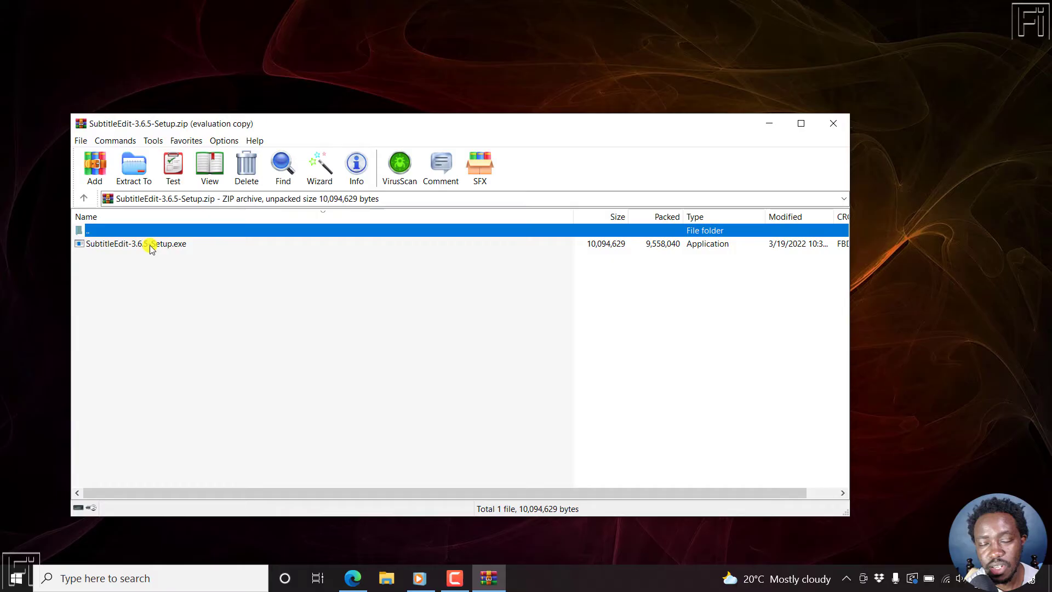
- Launch SubtitleEdit-3.6.5-Setup.exe from the archive and minimize WinRAR
click(125, 246)
double_click(125, 246)
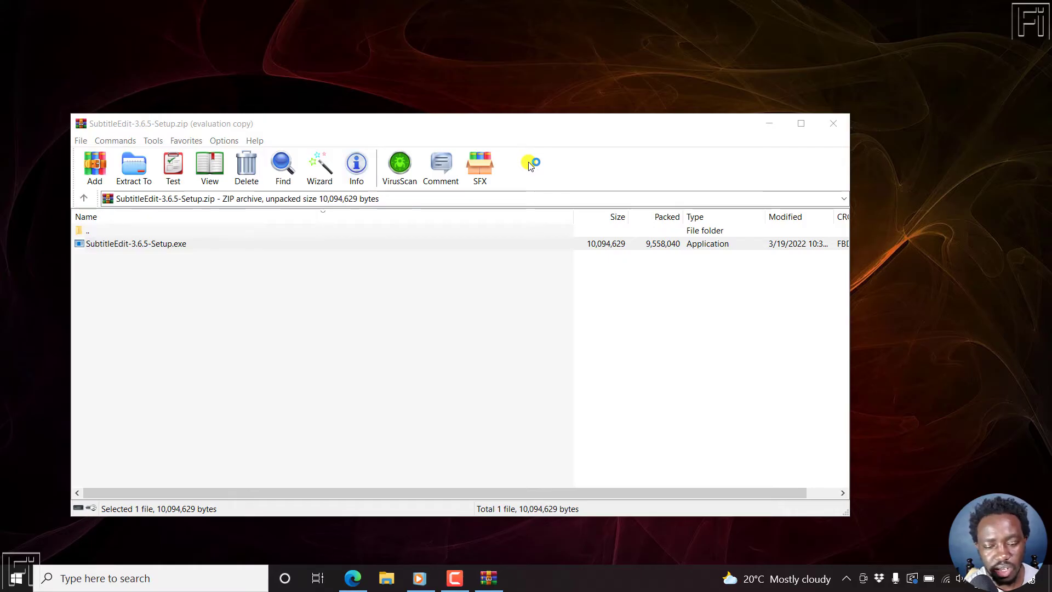
click(769, 124)
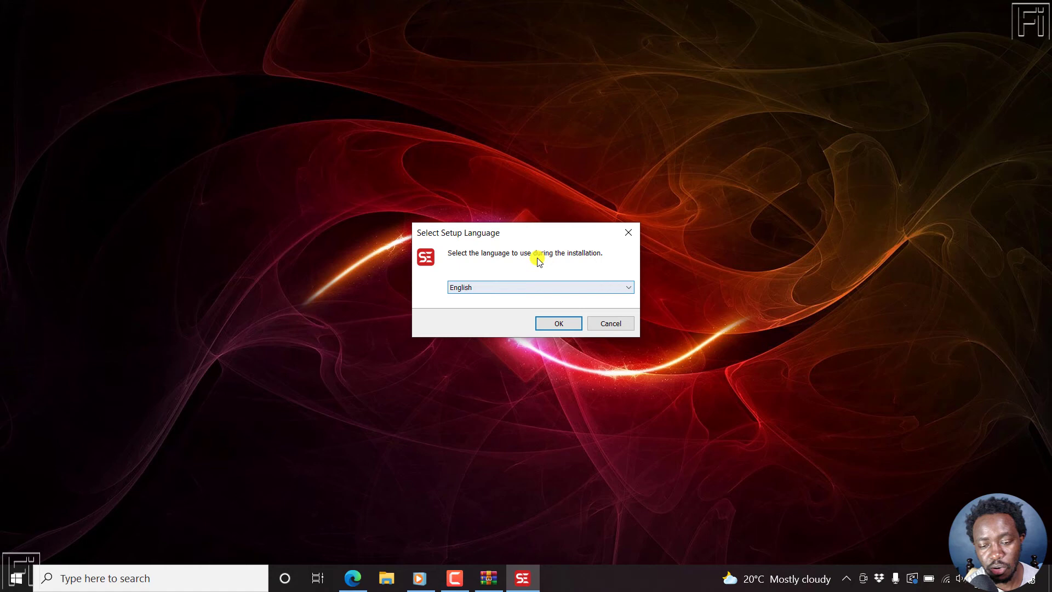
- Choose English, accept the licence, and keep the default location, components and Start Menu folder
click(564, 324)
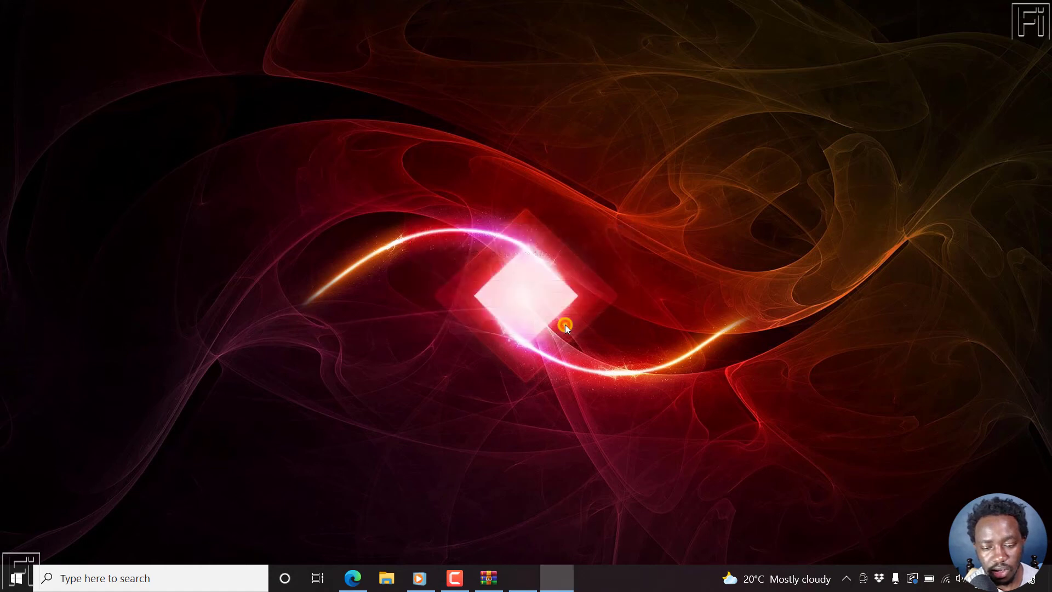
click(384, 379)
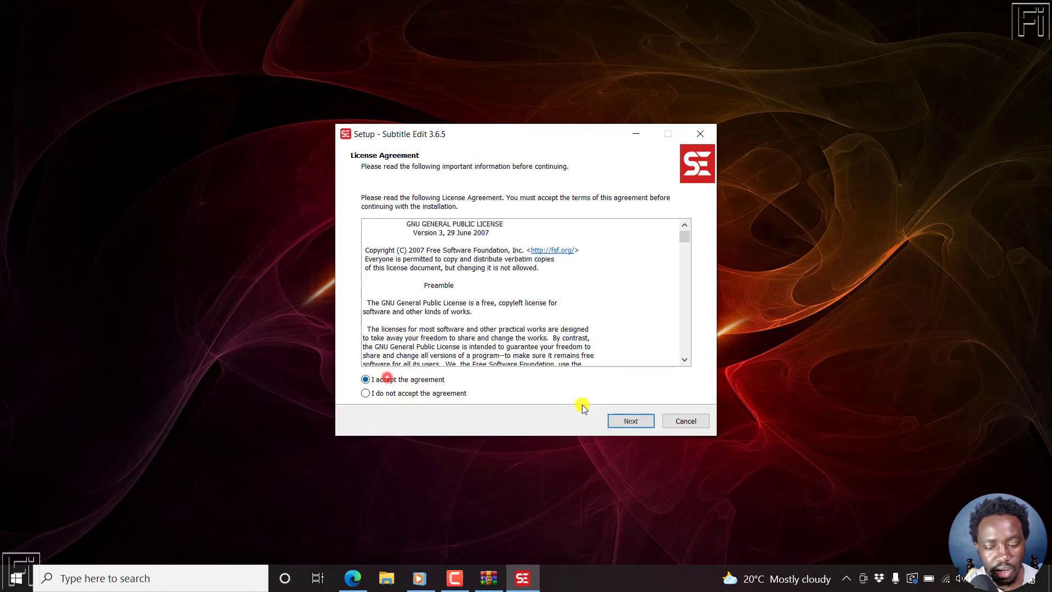
click(625, 421)
click(625, 421)
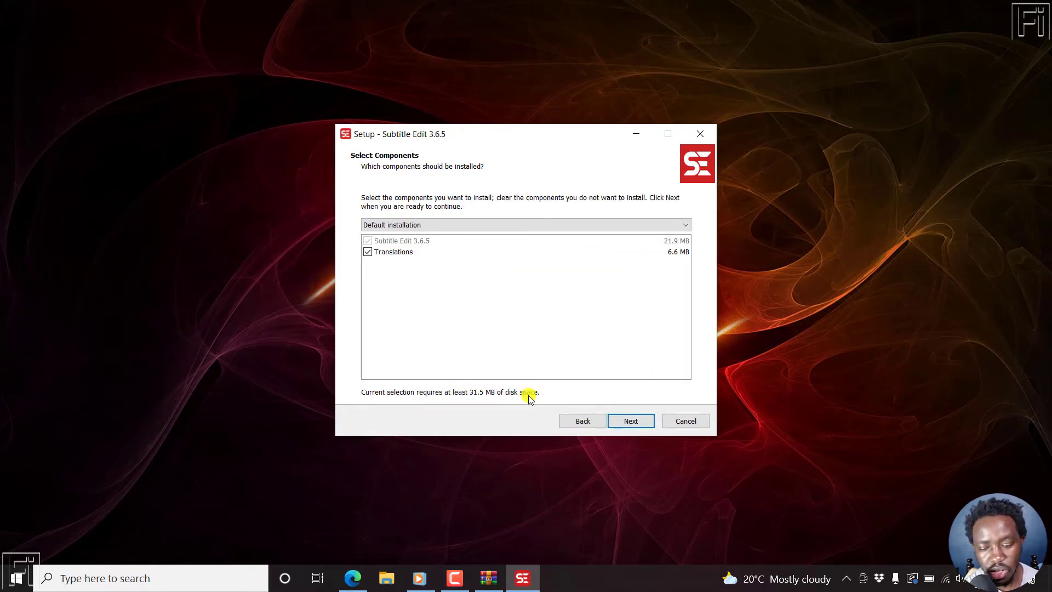
click(640, 422)
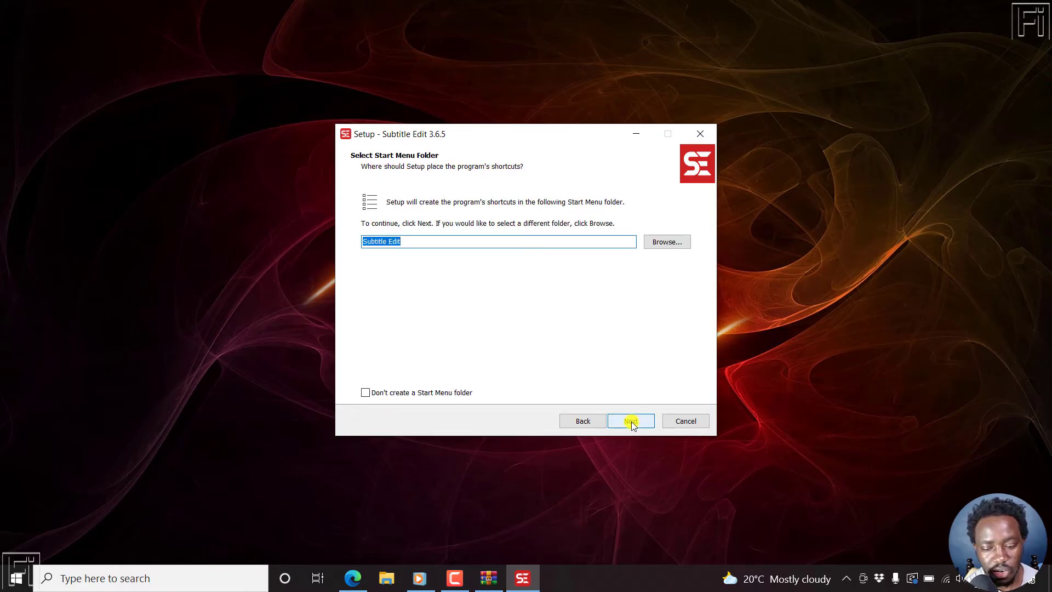
click(631, 422)
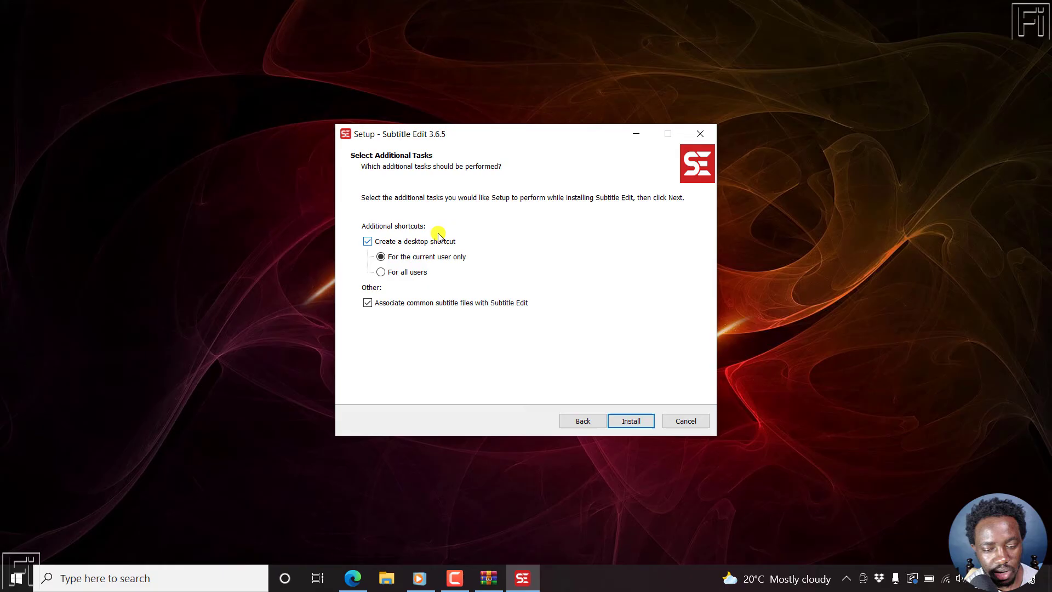
- Turn off the desktop shortcut and subtitle file association, then start installing
click(367, 241)
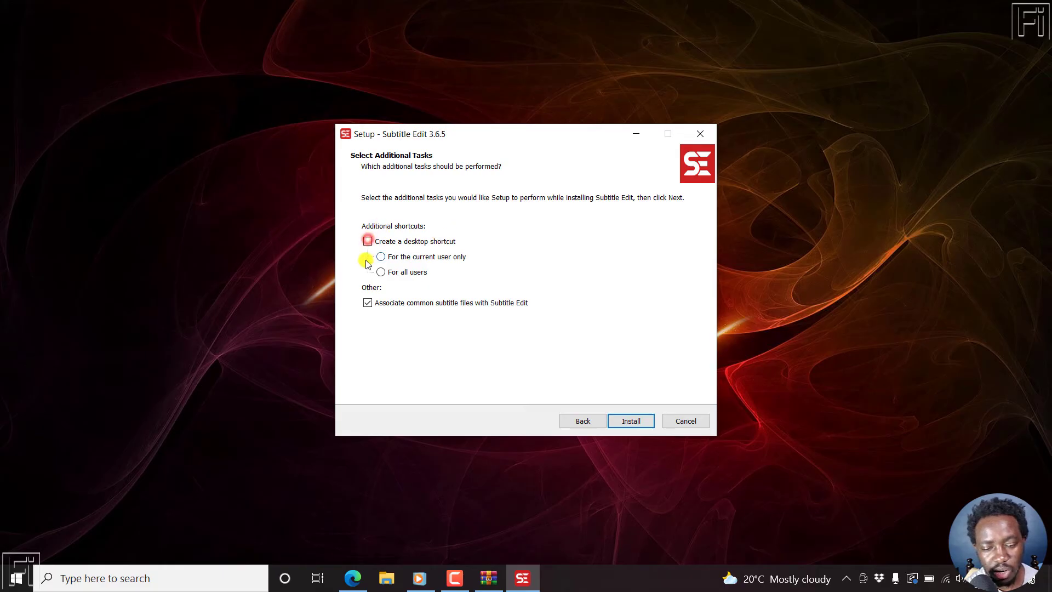
click(367, 303)
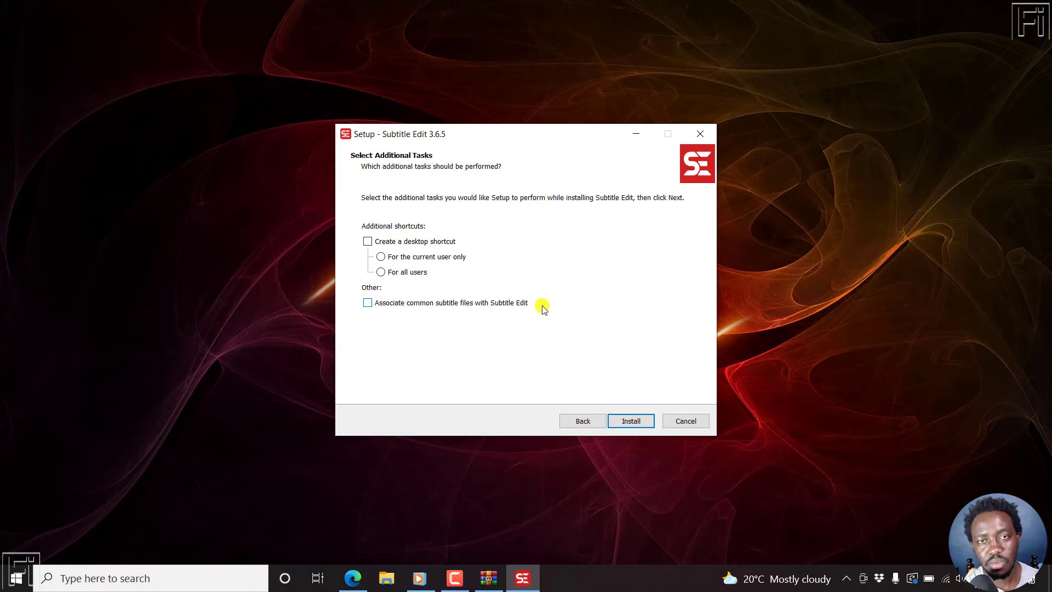
click(631, 422)
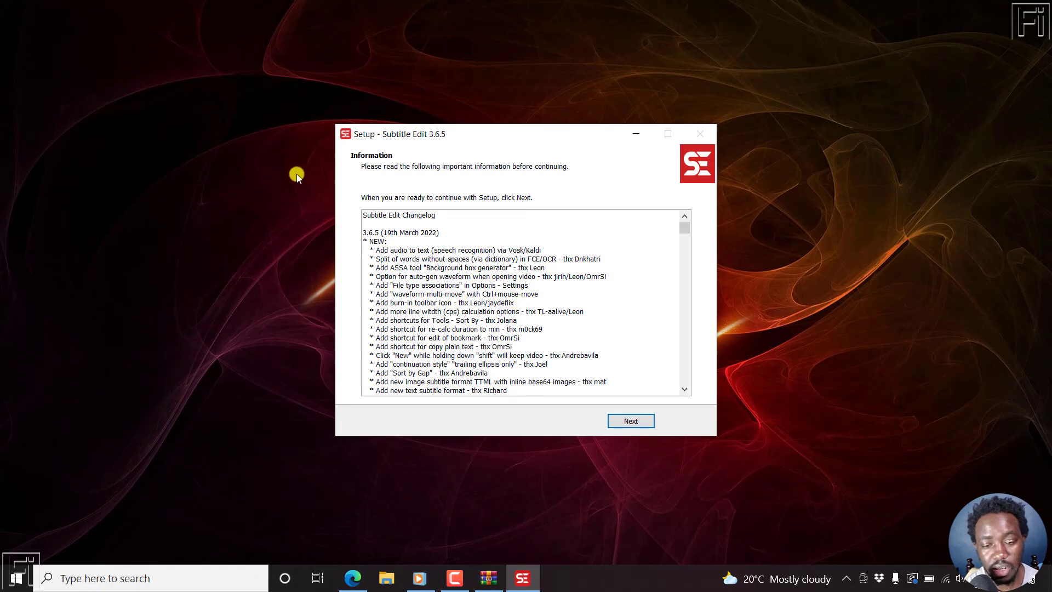
- Read the 3.6.5 changelog dated 19th March 2022, highlighting its audio-to-text entry
drag(366, 230, 407, 244)
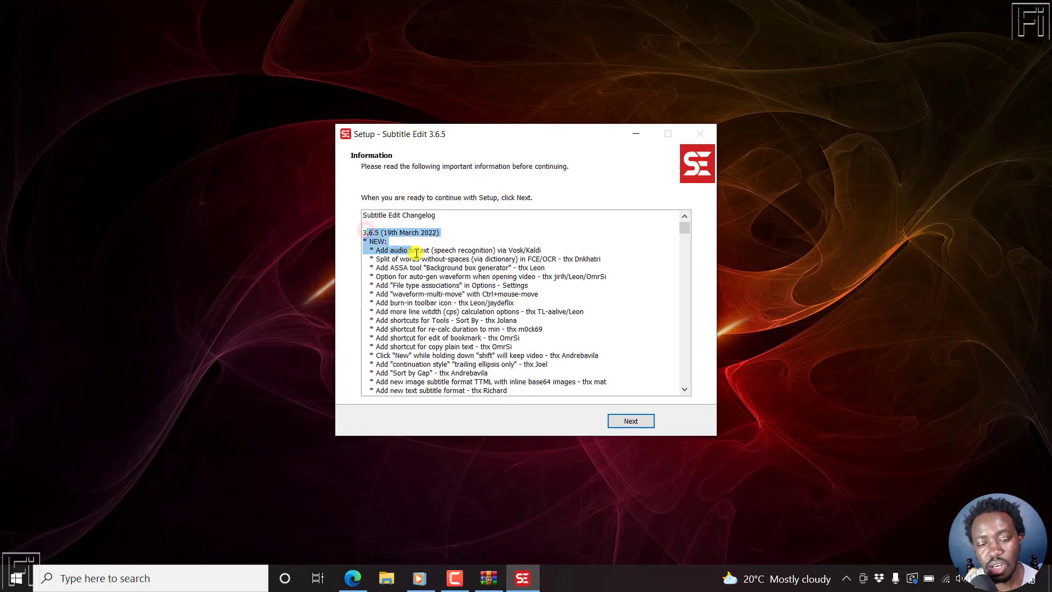
click(405, 214)
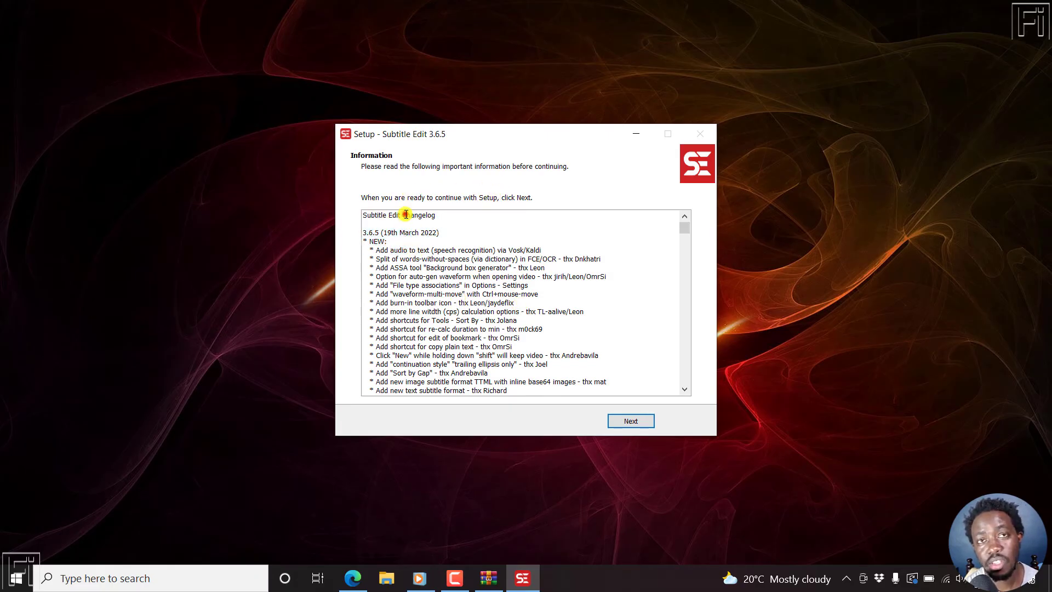
double_click(381, 233)
drag(381, 233, 460, 235)
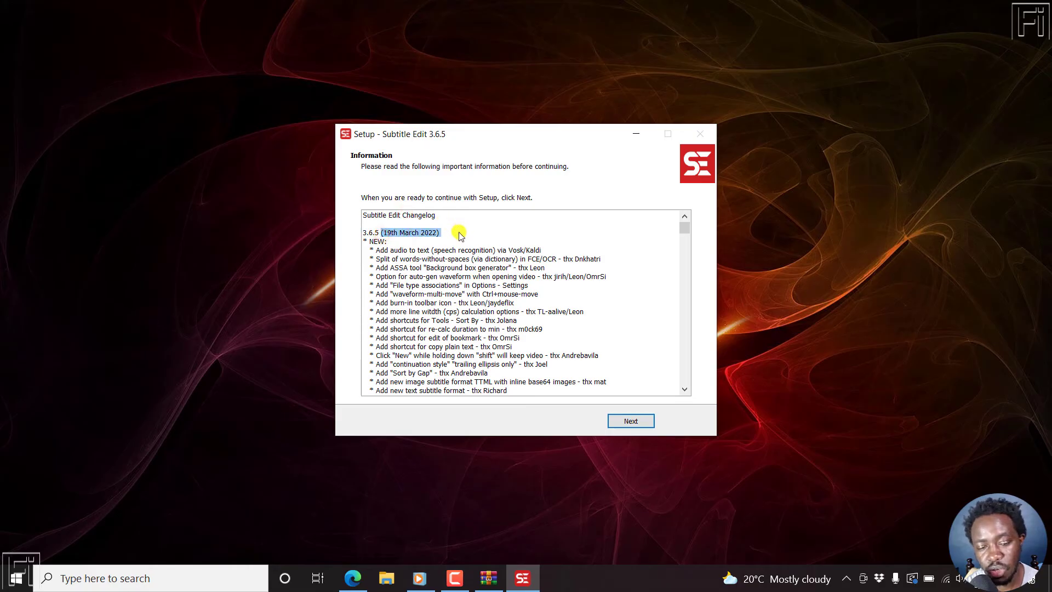
drag(390, 251, 493, 253)
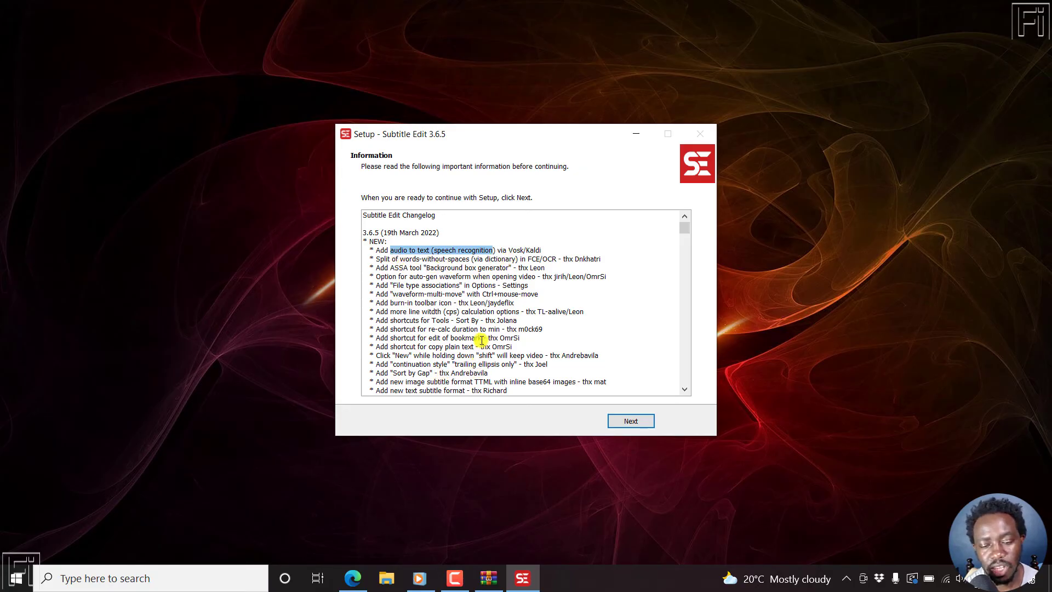
- Finish setup with Launch Subtitle Edit ticked and maximize the program window
click(627, 421)
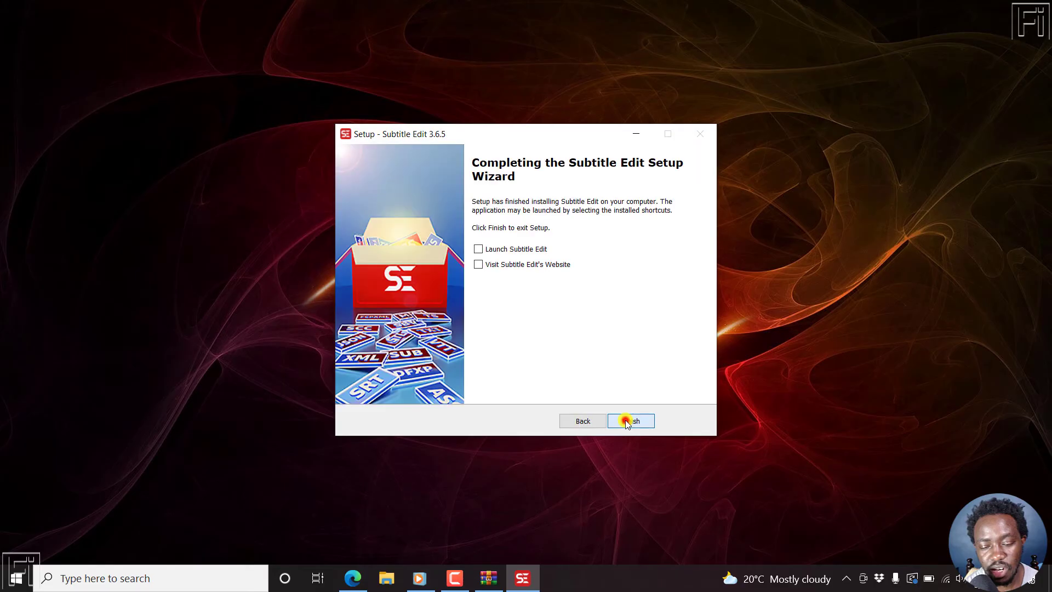
click(478, 249)
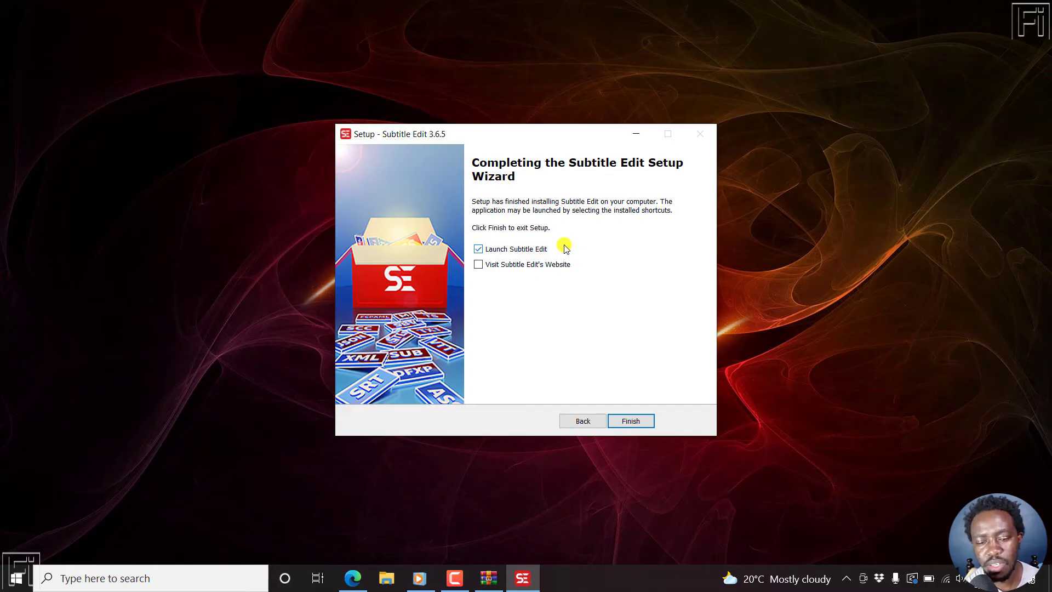
click(635, 421)
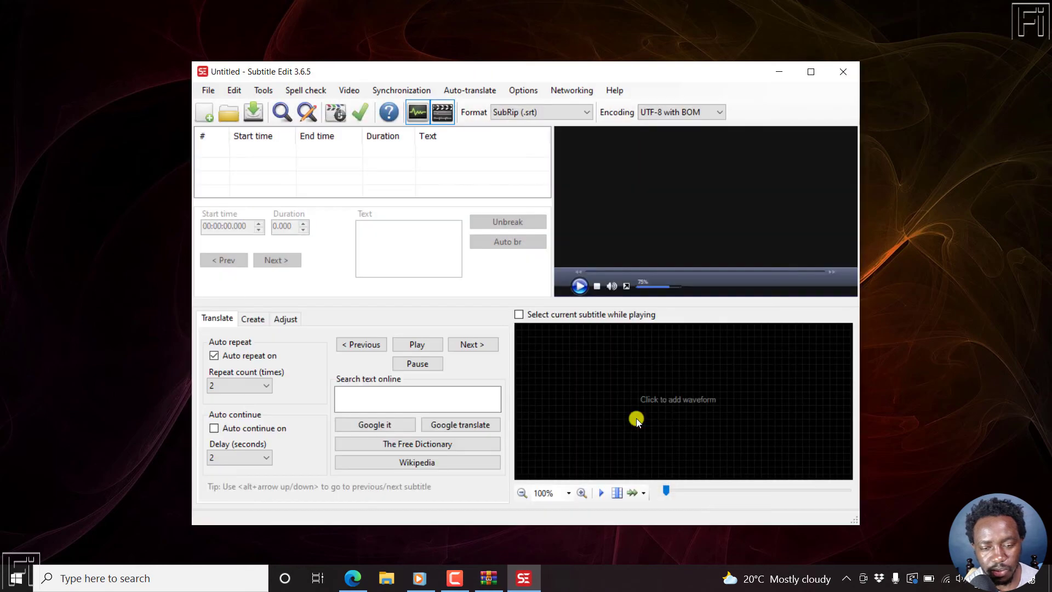
click(810, 74)
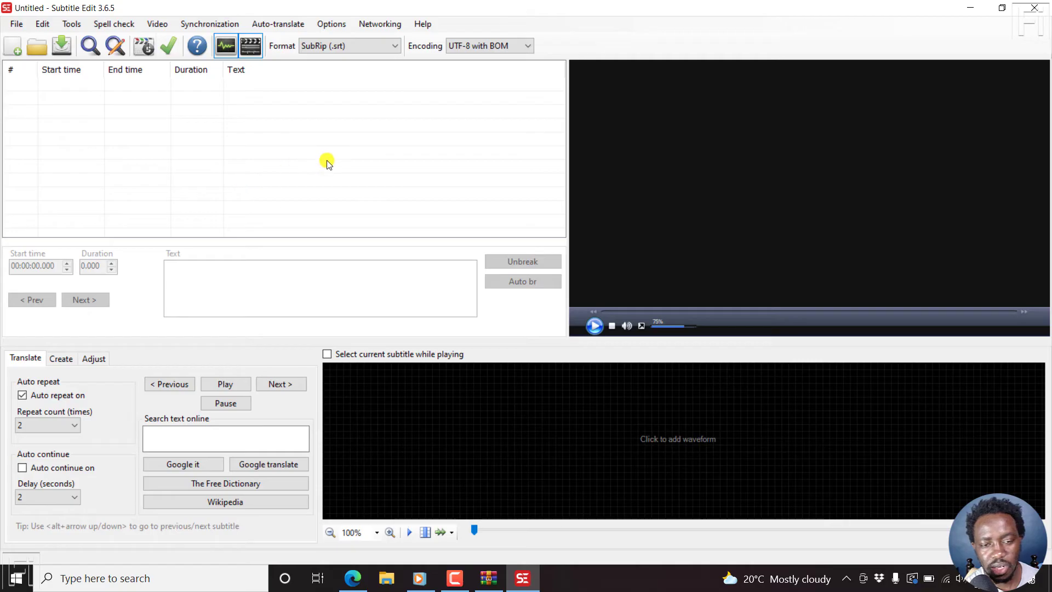
- Open Options > Settings on the Video player page, where DirectShow is the engine
click(333, 25)
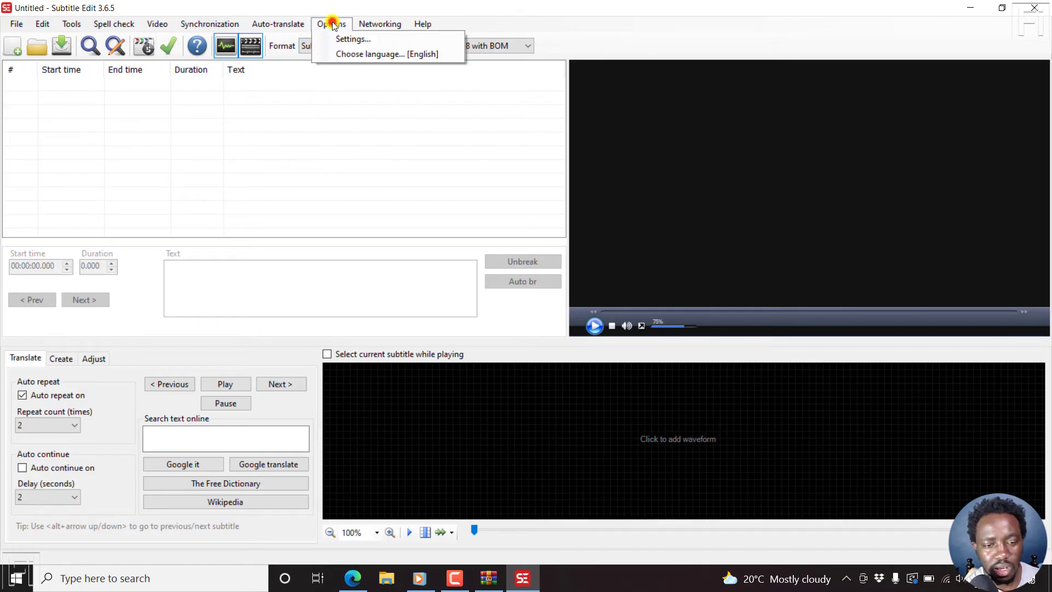
click(353, 40)
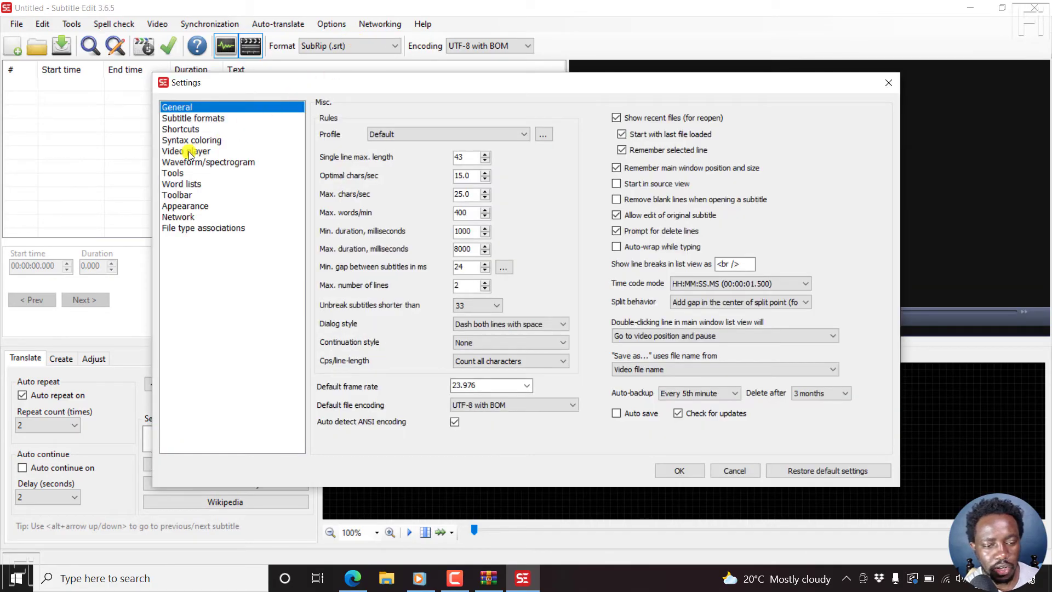
click(189, 153)
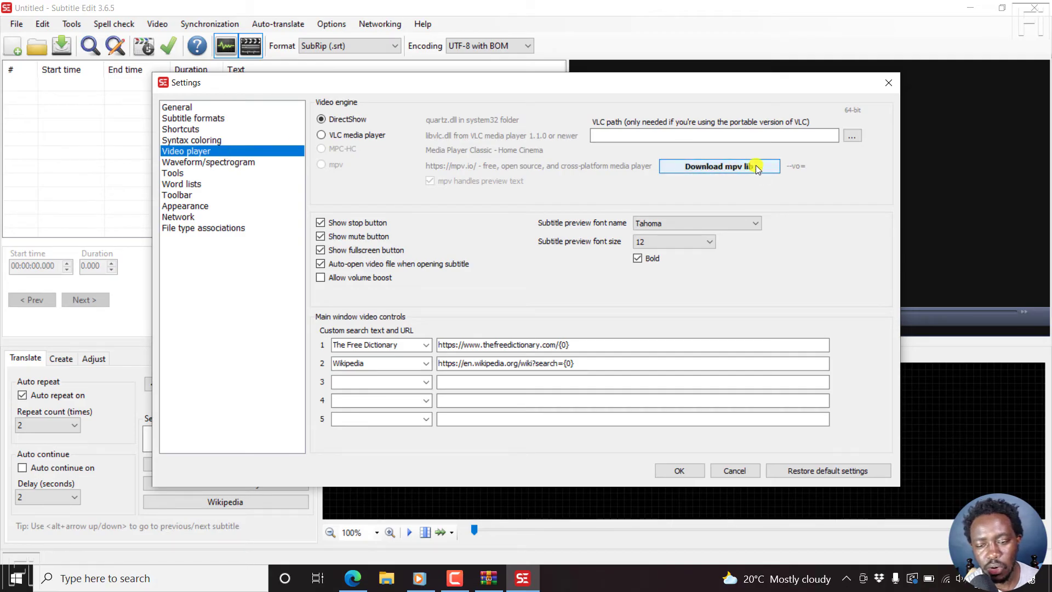
mouse_move(764, 82)
mouse_down()
mouse_move(745, 84)
mouse_move(875, 175)
mouse_up()
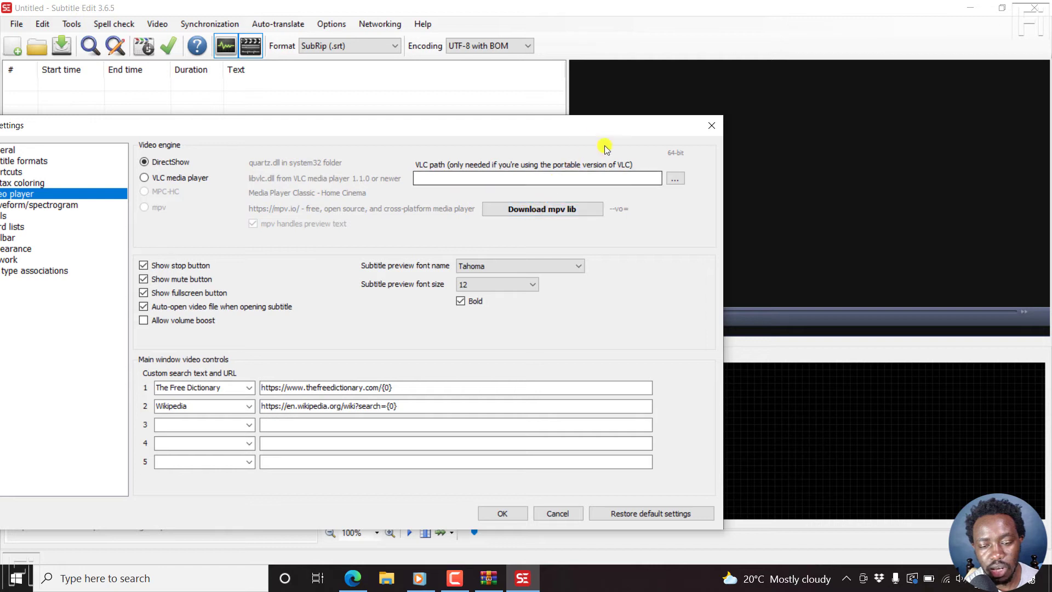
drag(572, 127, 711, 91)
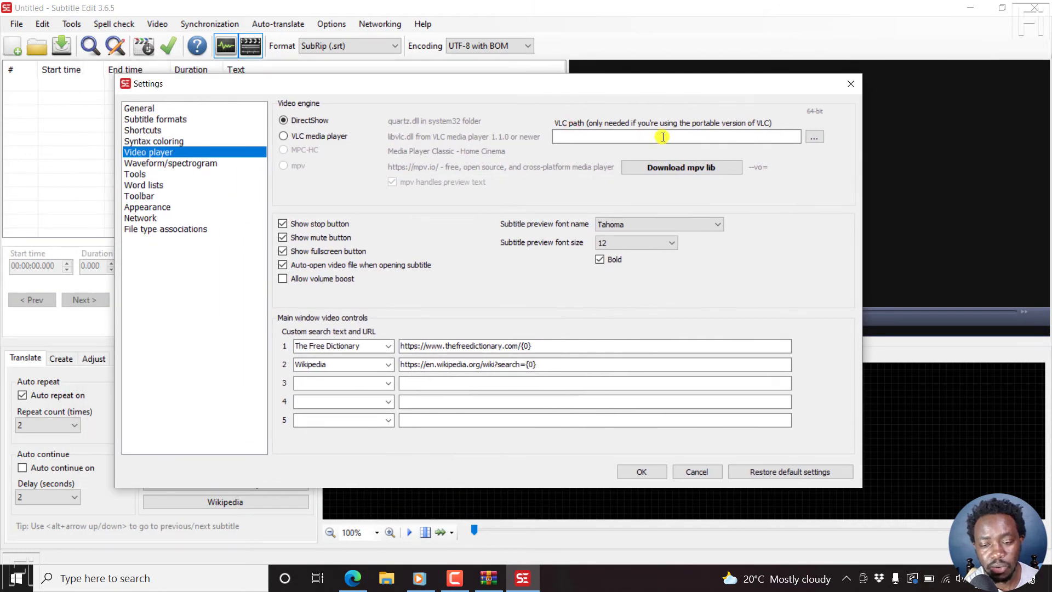
- Download the mpv library and confirm the completion message
click(677, 170)
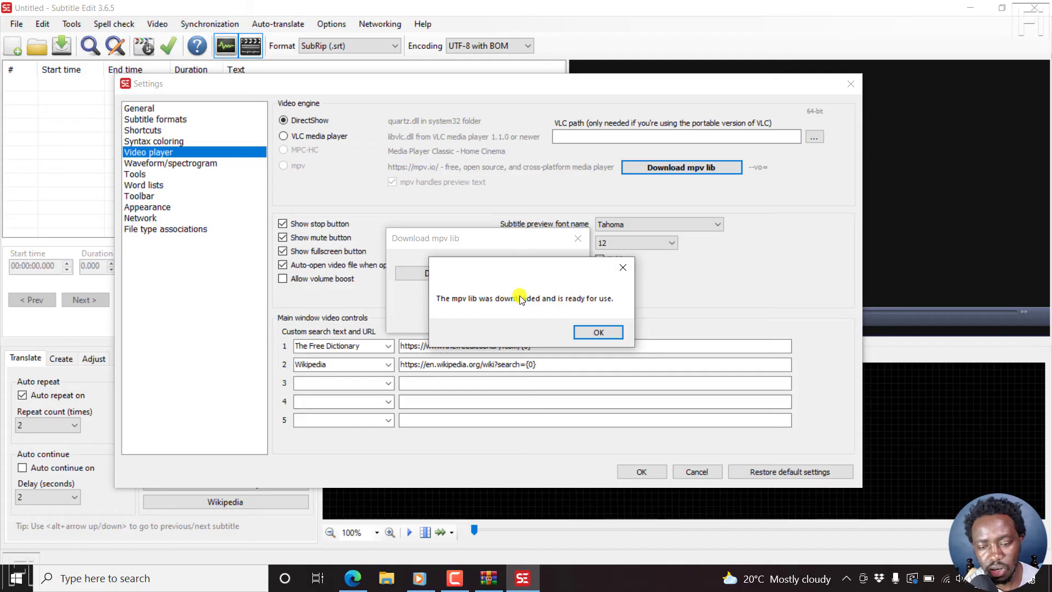
click(596, 329)
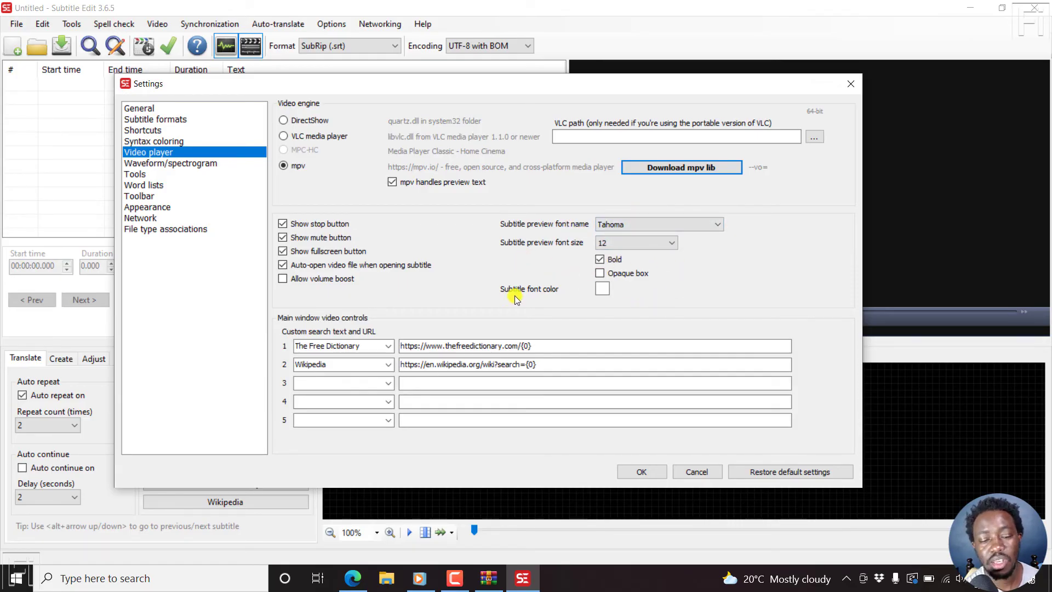
- Make the Burn in button visible in the Toolbar settings and save the settings
click(167, 164)
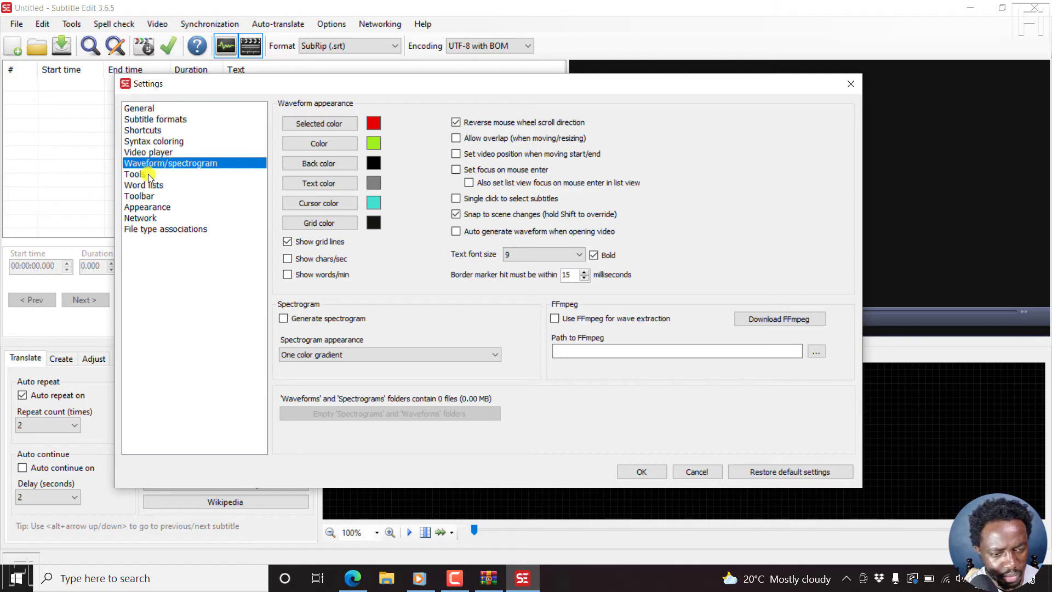
click(142, 131)
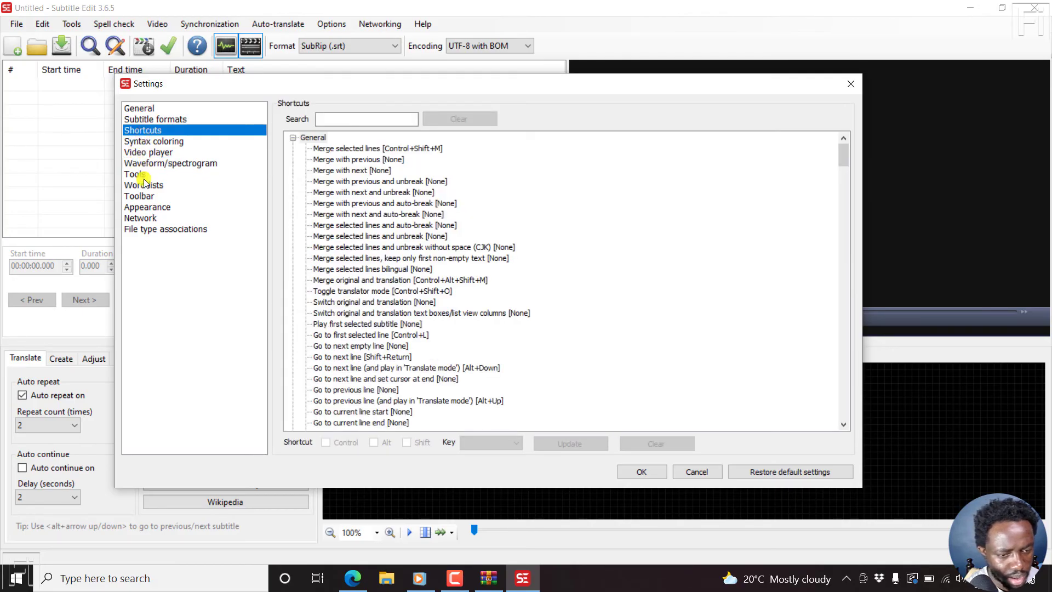
click(142, 199)
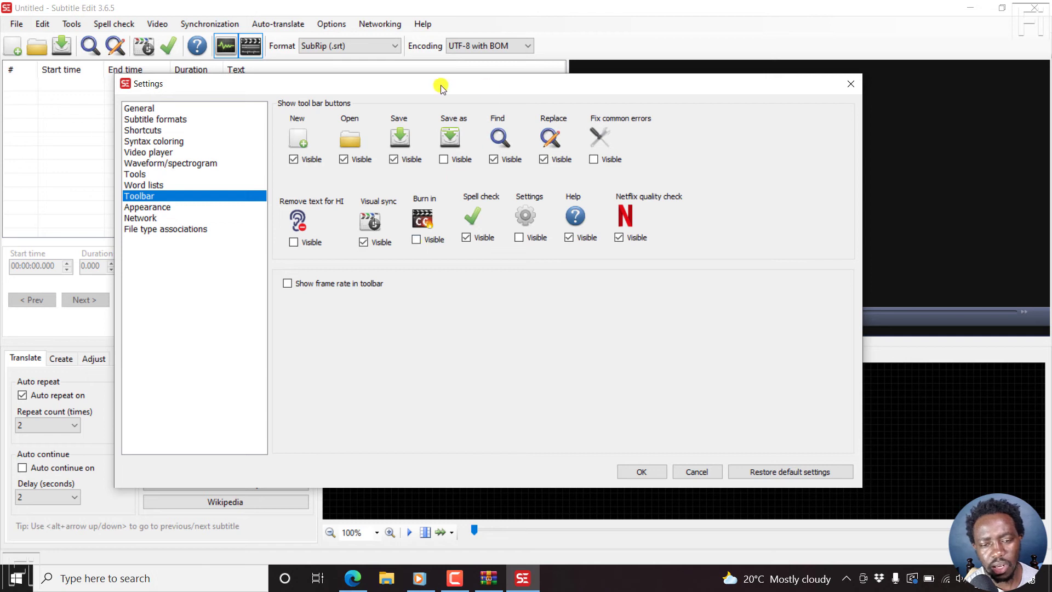
drag(436, 85, 516, 125)
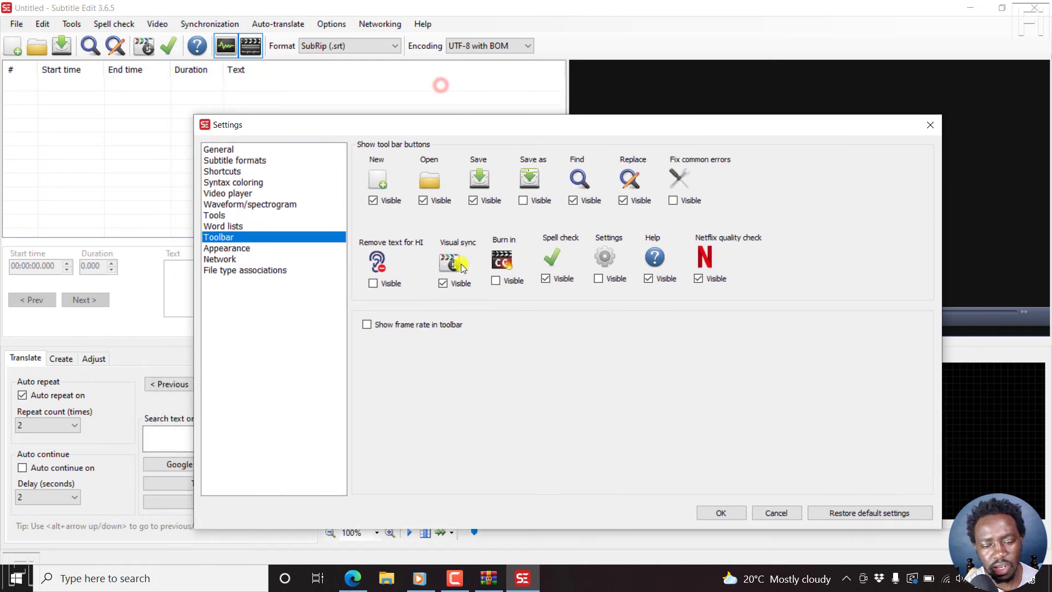
click(495, 280)
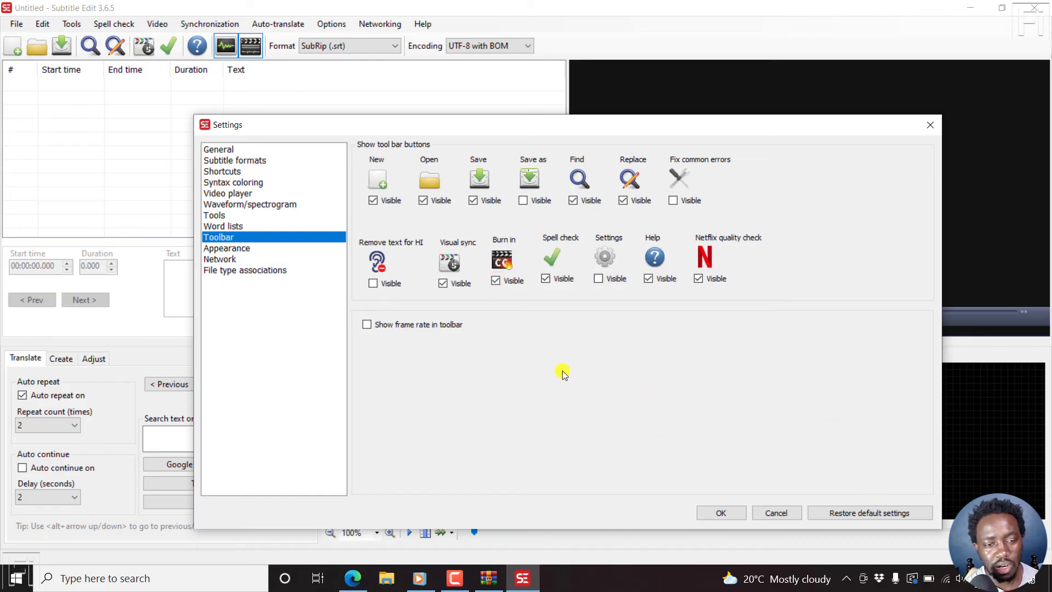
click(721, 512)
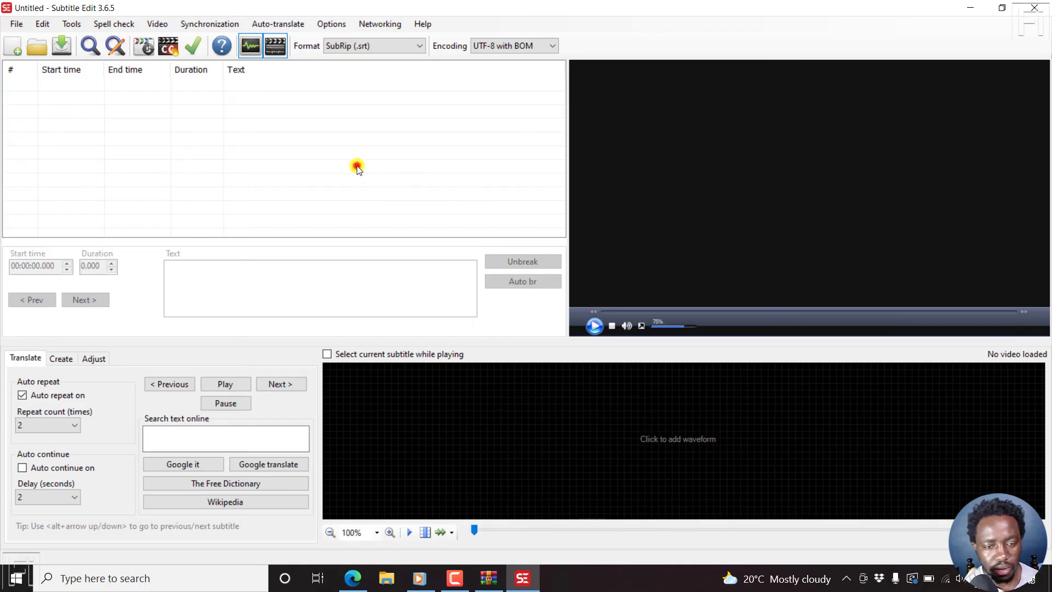
- Confirm mpv is set on the Video player settings page and close Settings
click(332, 23)
click(347, 40)
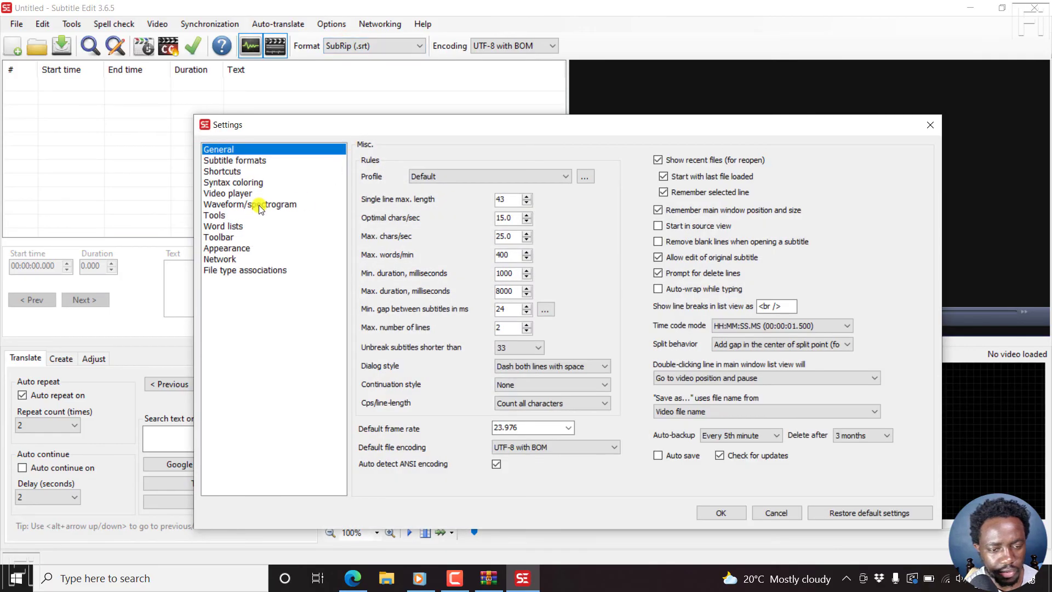
click(237, 193)
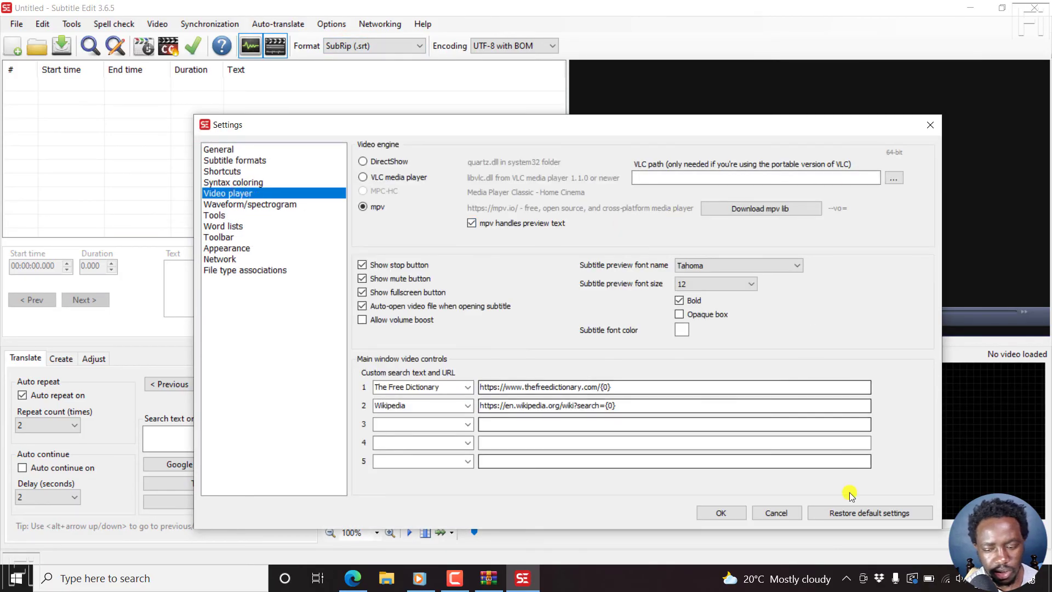
click(719, 512)
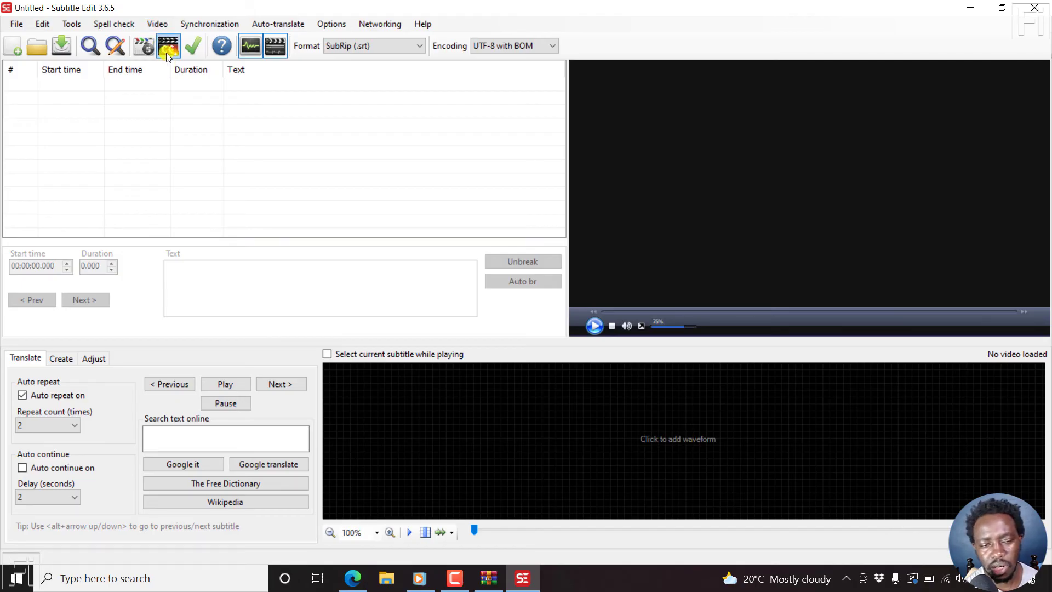
- Load '[UPDATE] Easily Download YouTube Subtitles as Transcripts.mp4' and generate its audio waveform
click(157, 24)
click(192, 40)
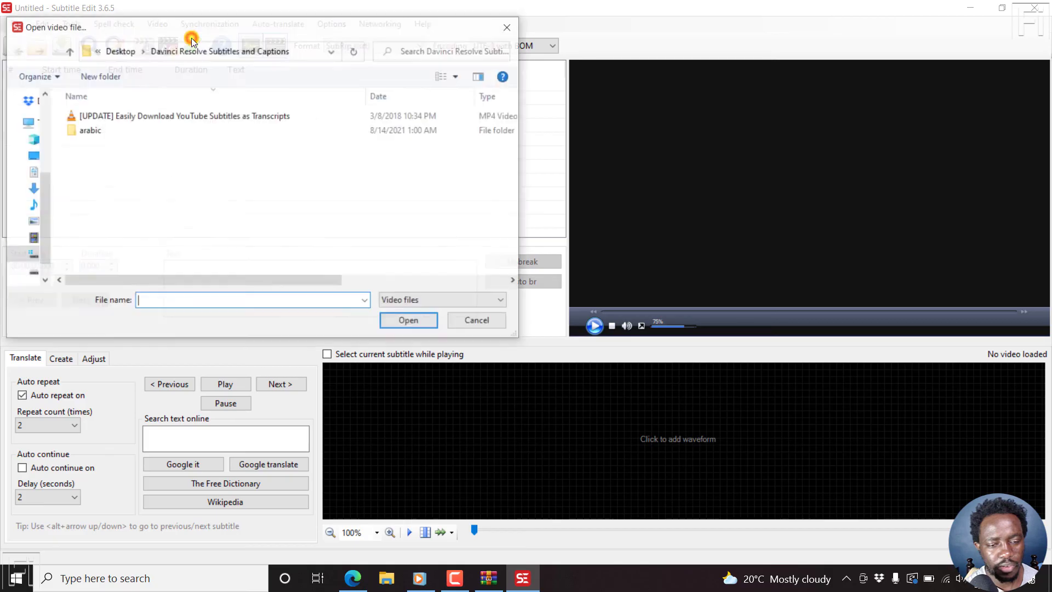
click(163, 118)
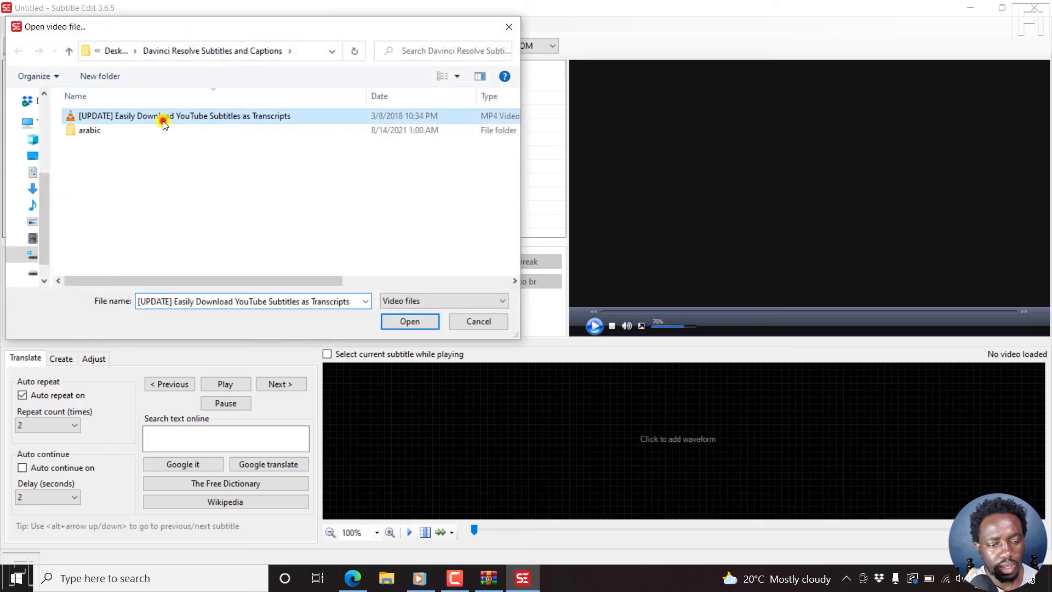
click(407, 321)
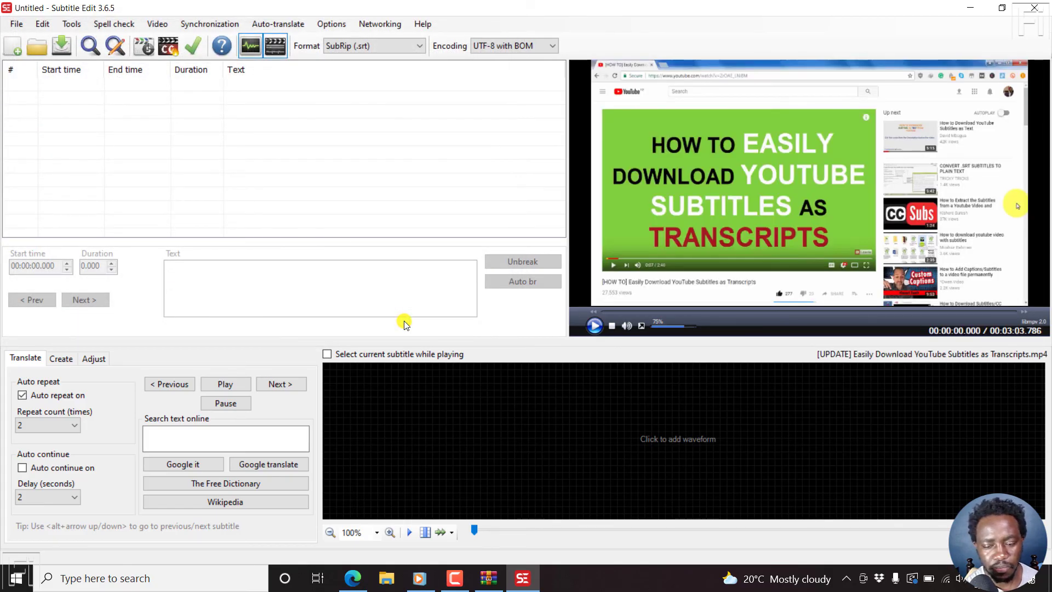
click(679, 445)
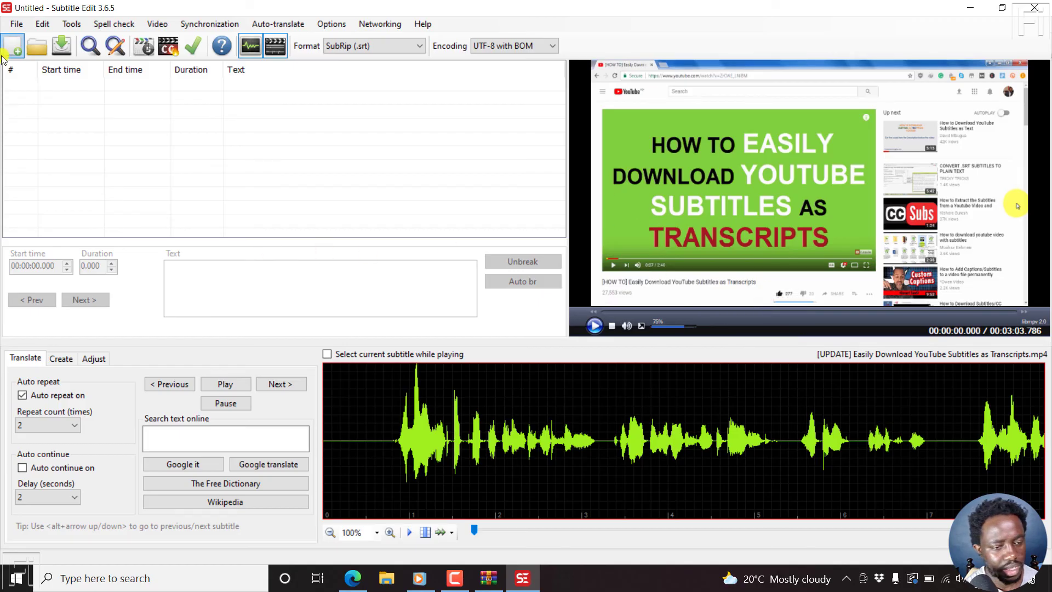
click(13, 24)
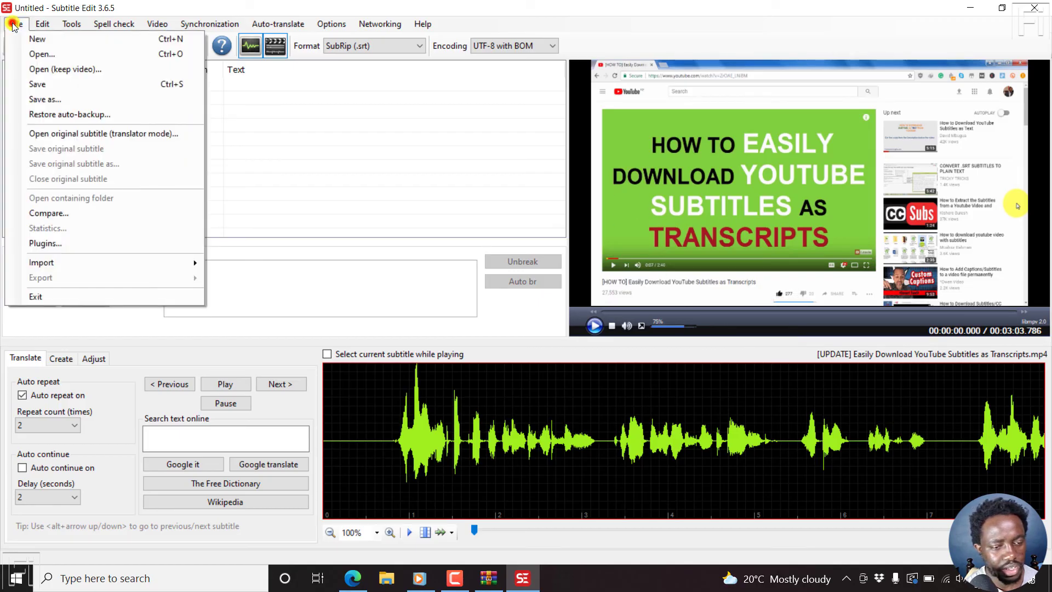
- Load 'Easily Download YouTube Subtitles as Transcripts.srt' alongside the open video and jump playback to subtitle line 1
click(54, 70)
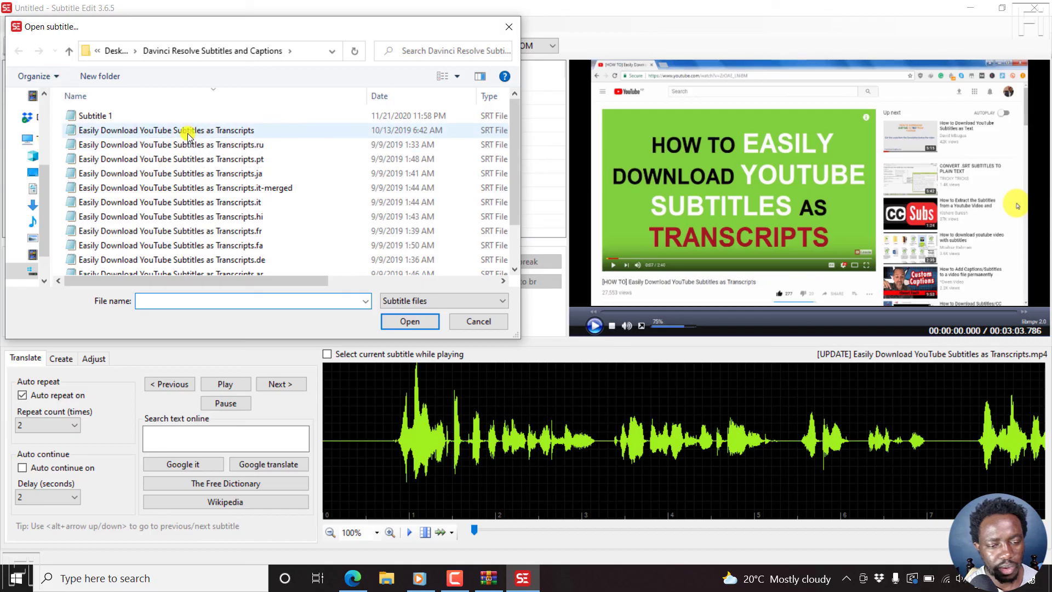
click(188, 132)
click(409, 322)
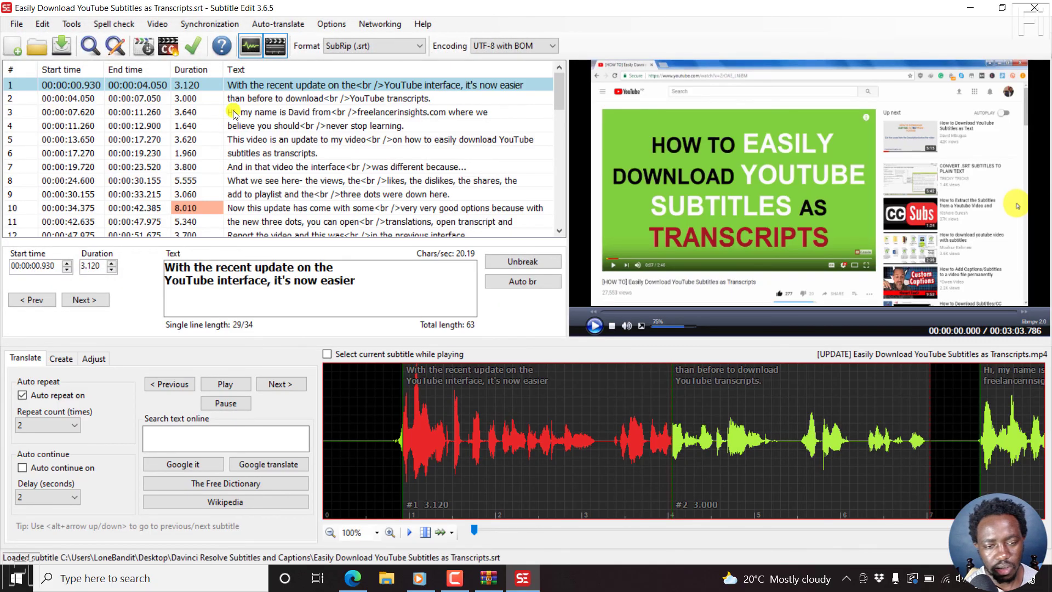
double_click(268, 87)
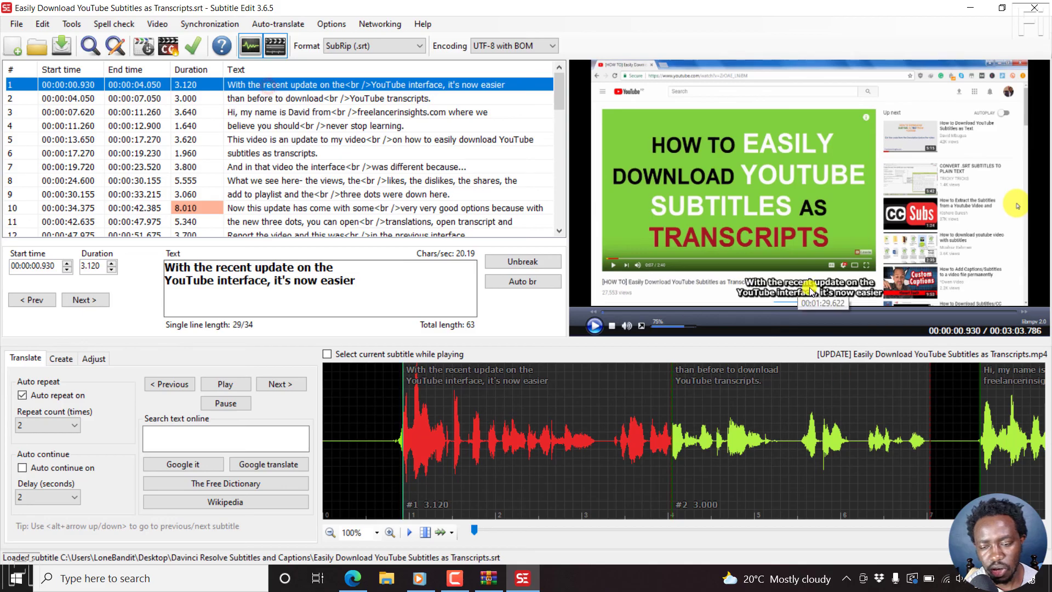